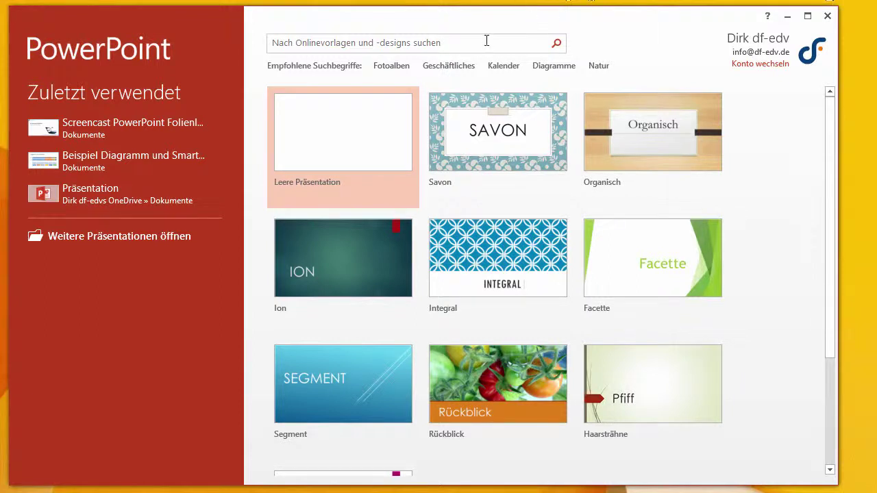
Create a blank presentation titled 'Microsoft PowerPoint' with subtitle 'Folienlayout und Office-Design'
click(382, 131)
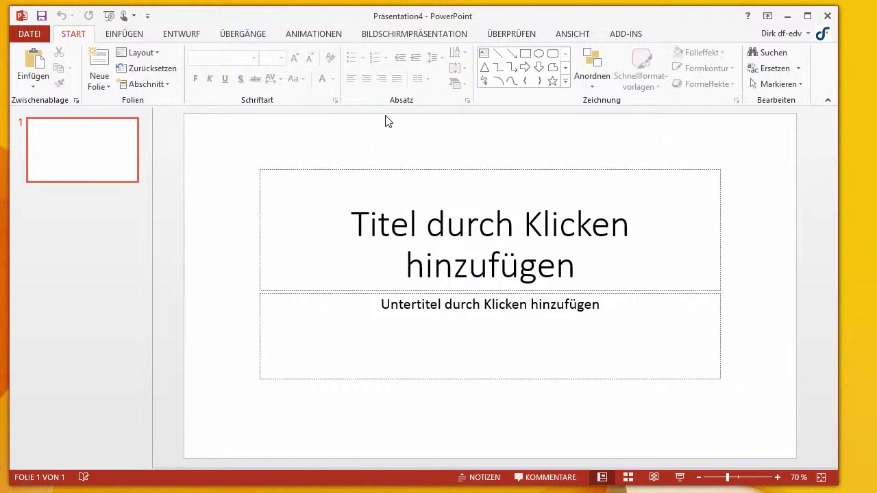
click(552, 255)
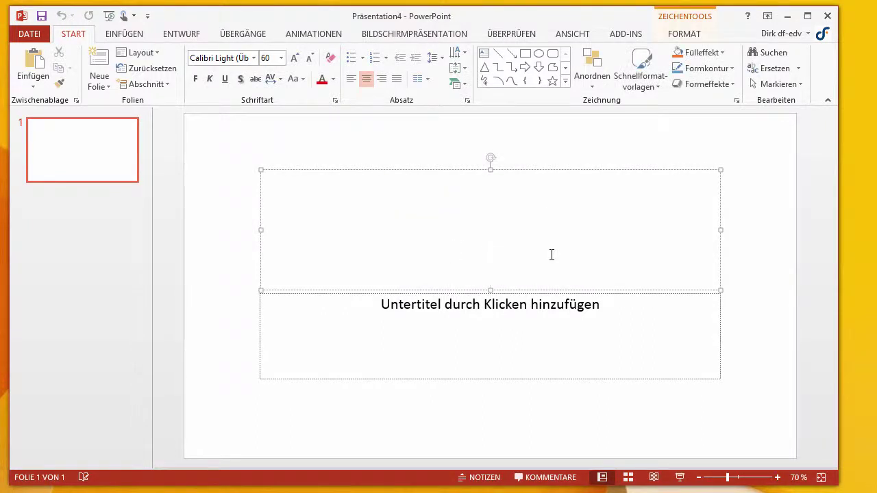
text(Micro)
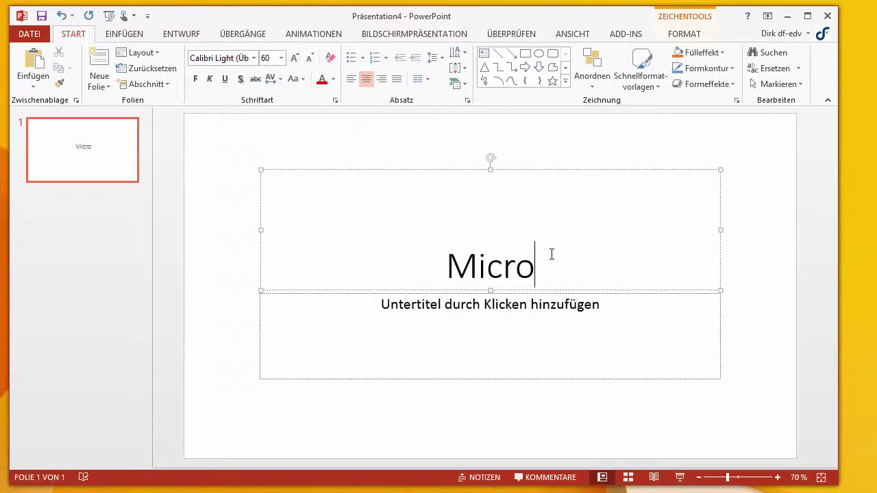
text(soft Poewr)
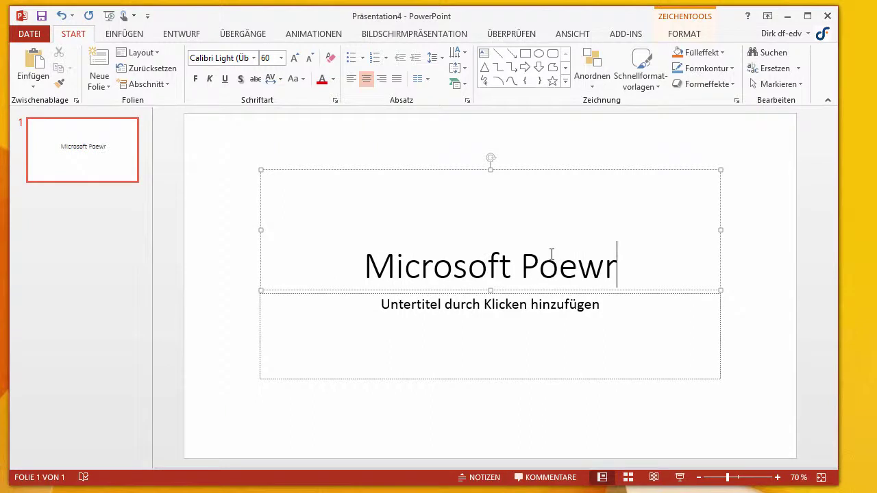
key(BackSpace)
key(BackSpace)
key(BackSpace)
text(werPoi)
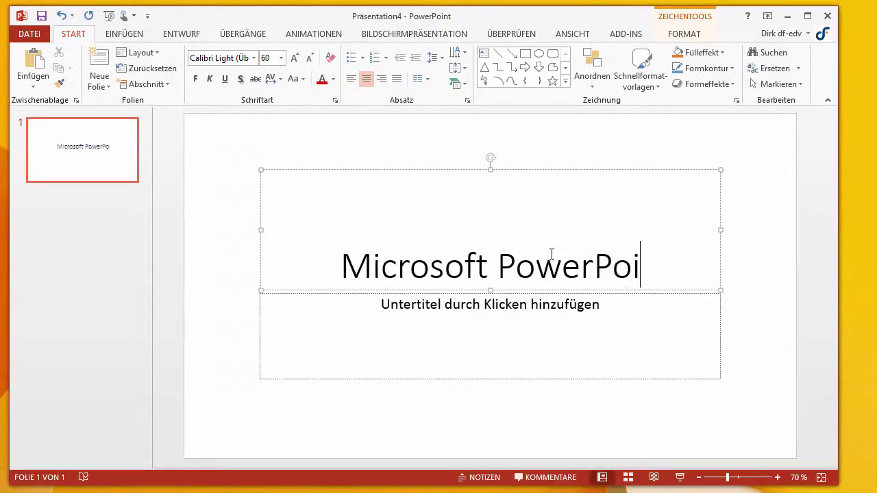
text(nt)
key(ctrl+Return)
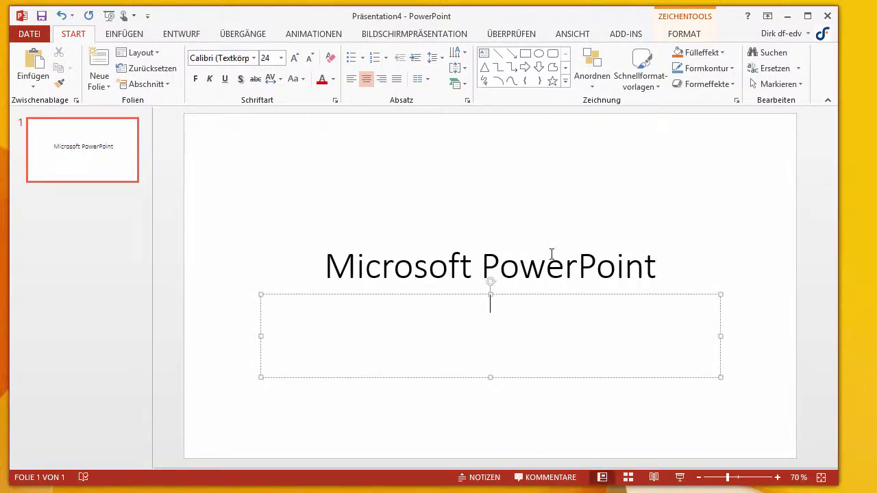
text(Folienlayout und Office-Design)
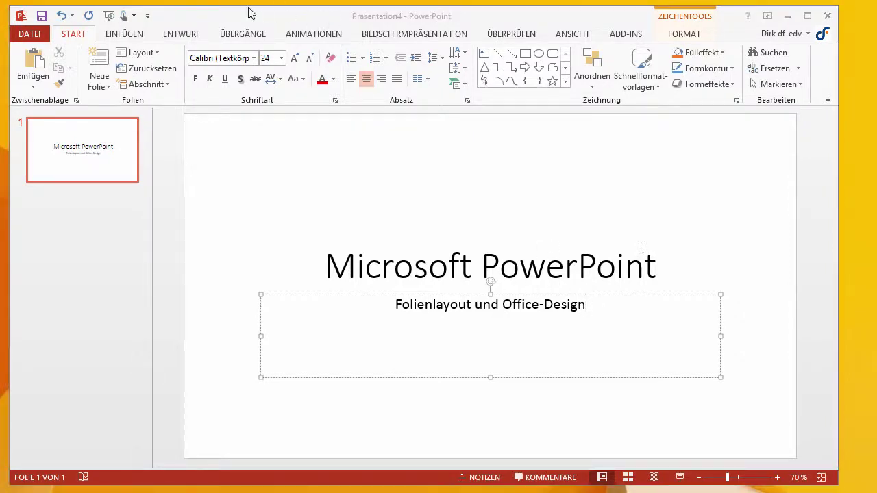
click(184, 20)
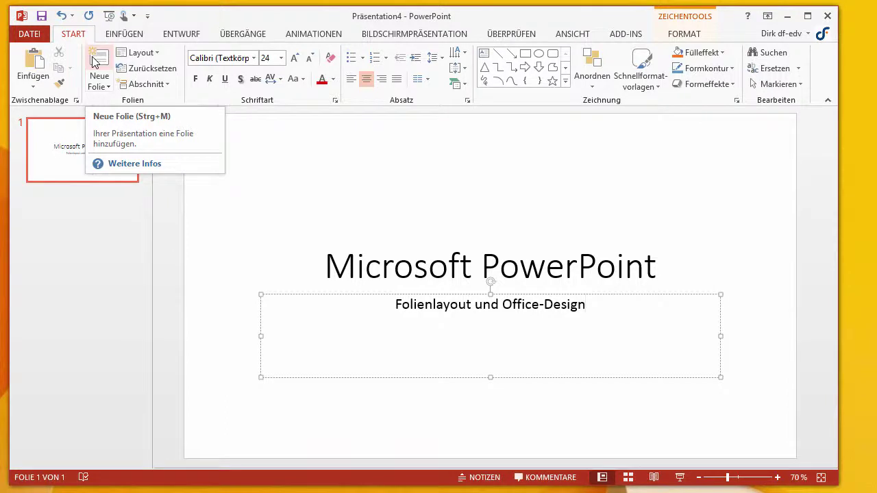
Add a second slide titled 'Layout Titel und Inhalt'
click(95, 62)
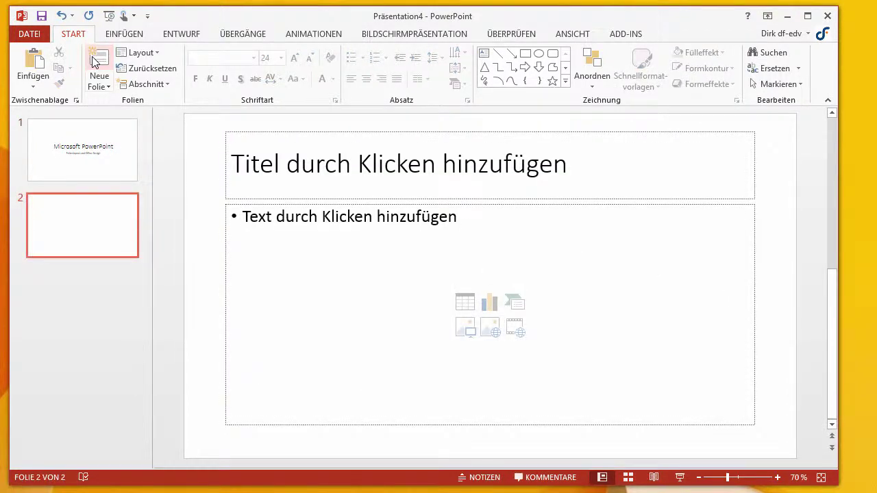
click(289, 168)
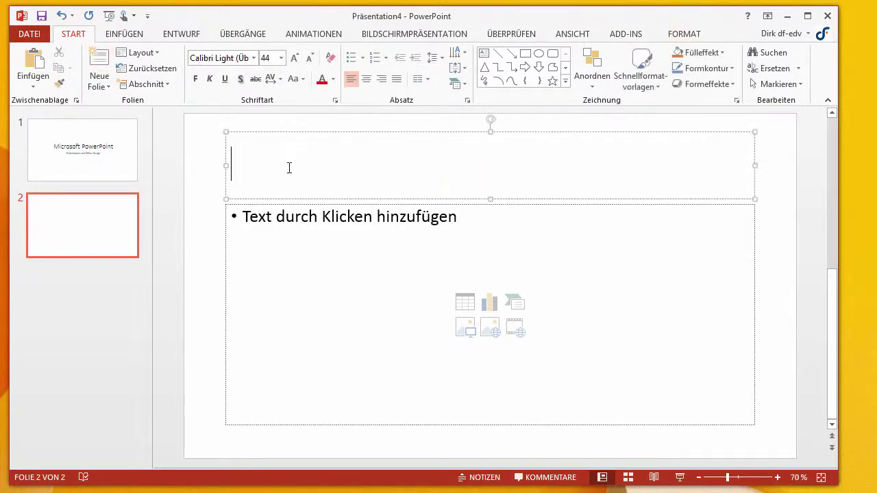
text(La)
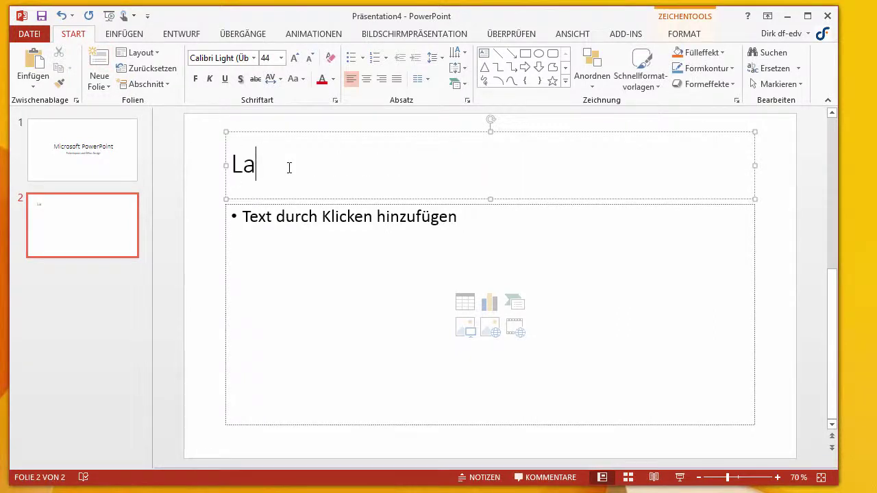
text(yout Tit)
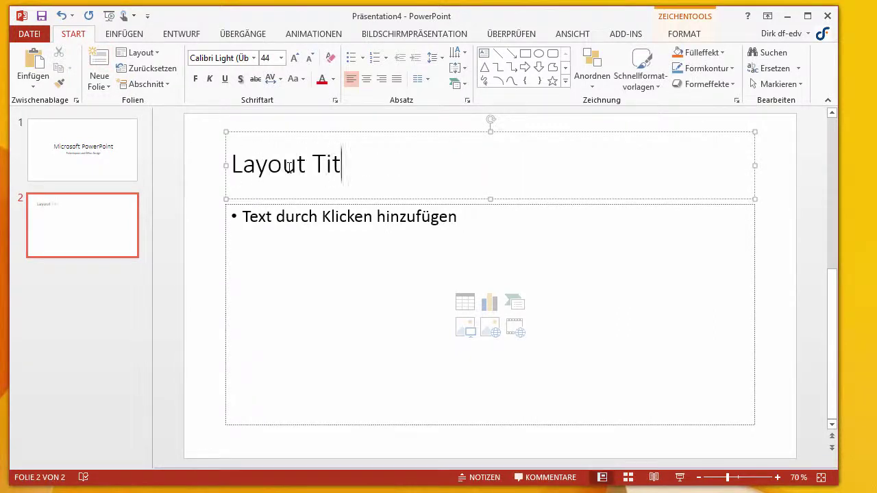
text(el und Inhal)
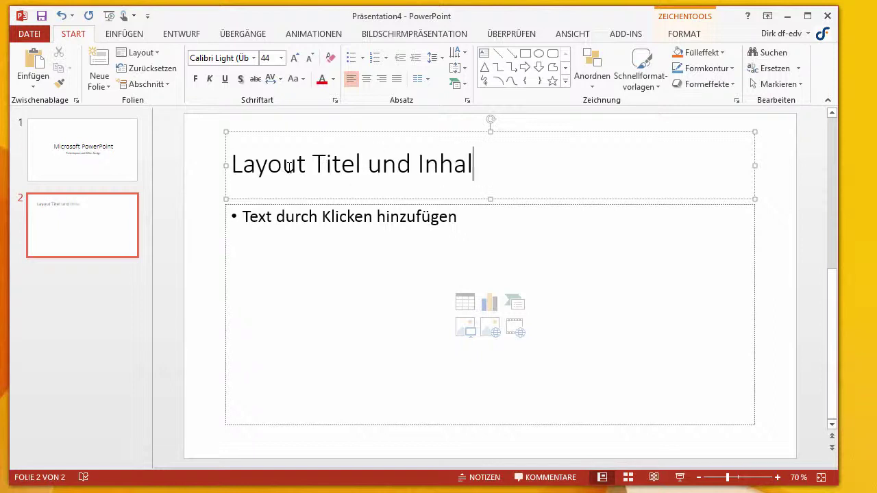
text(t)
Paste the Köln, Bonn, Düsseldorf bullet list with sub-bullets into the body
click(278, 216)
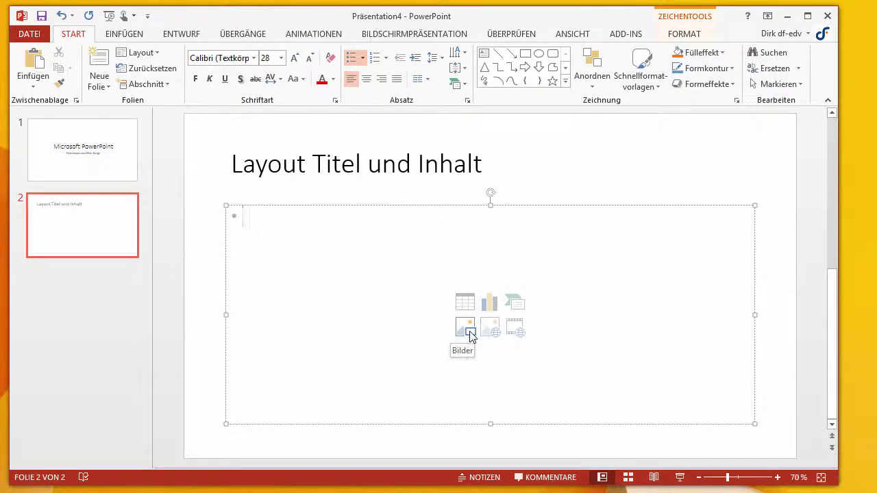
click(471, 335)
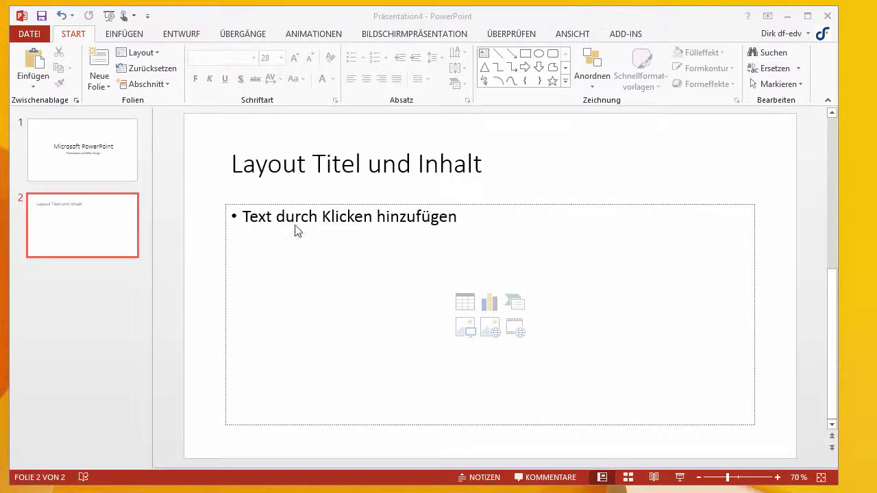
click(245, 216)
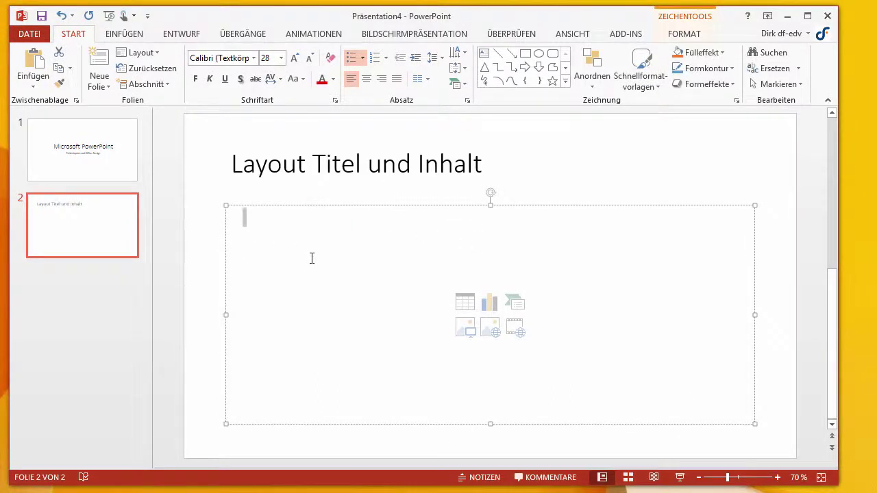
text(Köln Kölsch Karneval Bonn Bönnsch Beethoven Düsseldorf Altstadt Medienhafen)
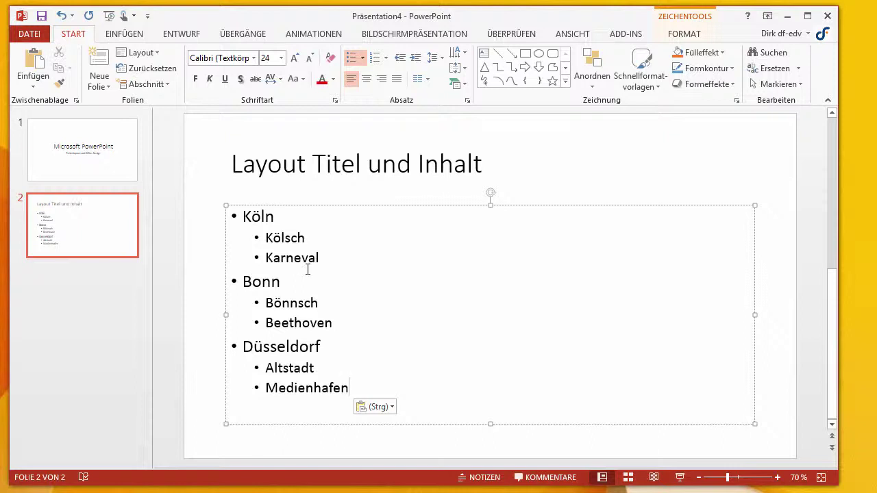
click(284, 217)
click(157, 52)
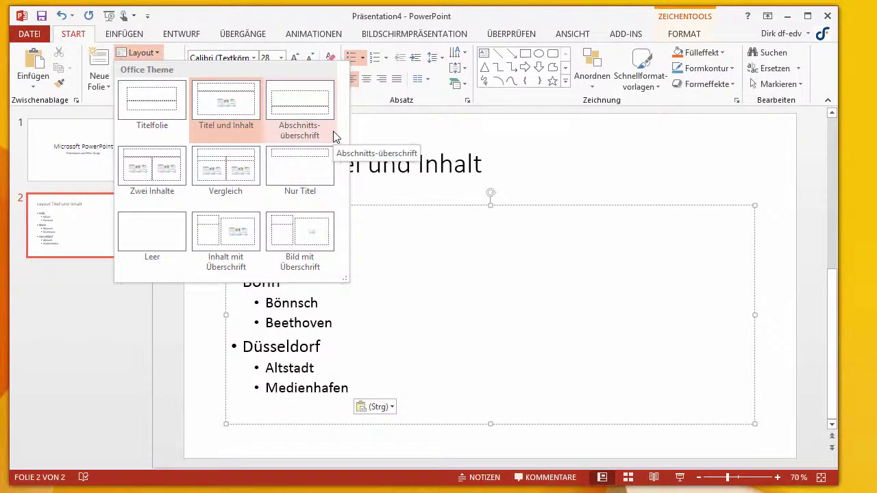
Switch slide 2 to Zwei Inhalte and paste the city list into the right column
click(160, 177)
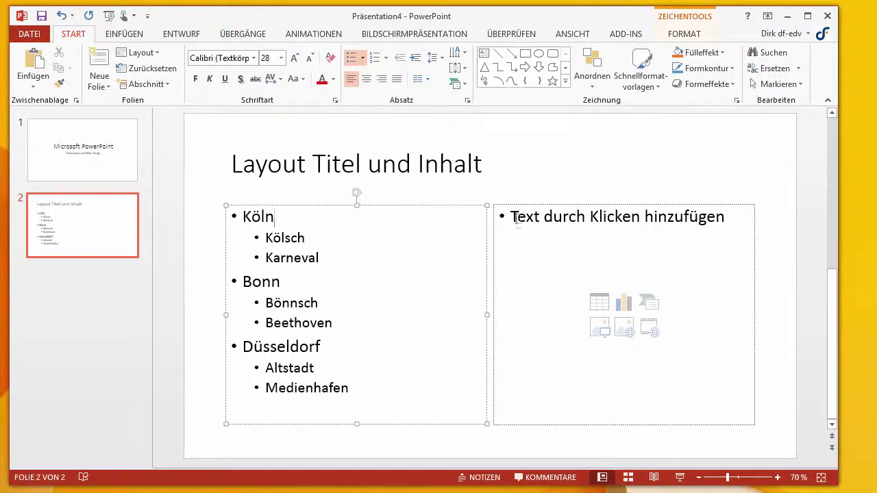
click(517, 216)
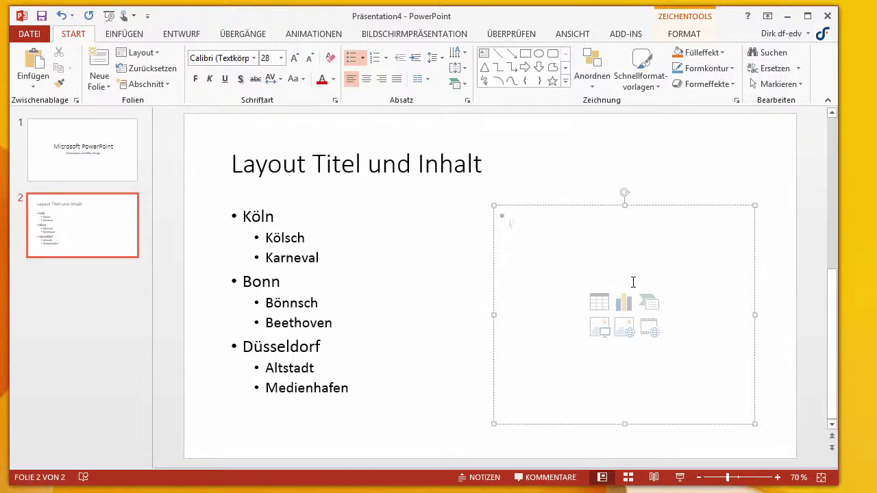
text(Köln Kölsch Karneval Bonn Bönnsch Beethoven Düsseldorf Altstadt Medienhafen)
key(BackSpace)
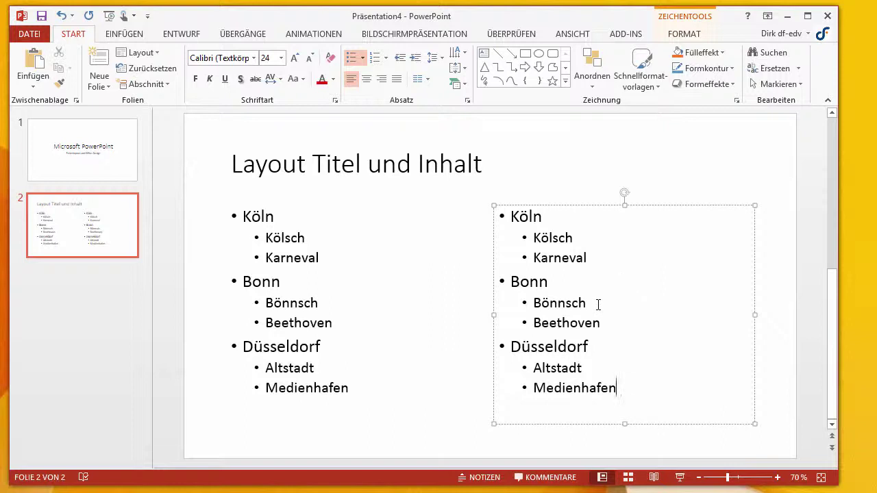
click(464, 84)
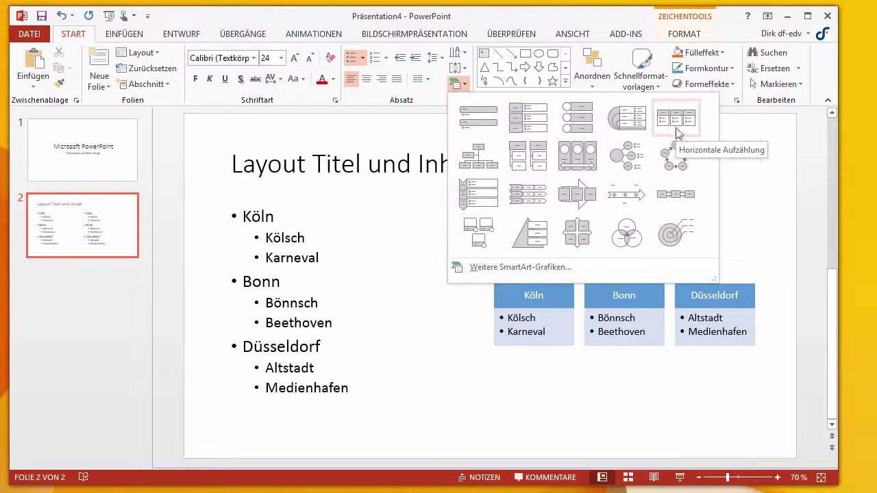
Convert the right-hand city list to SmartArt using the Einfache Blockliste layout
click(675, 126)
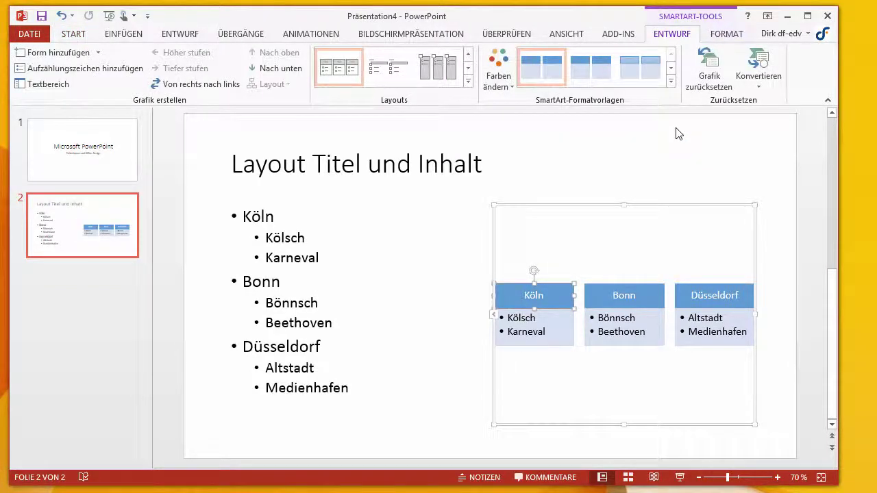
click(468, 82)
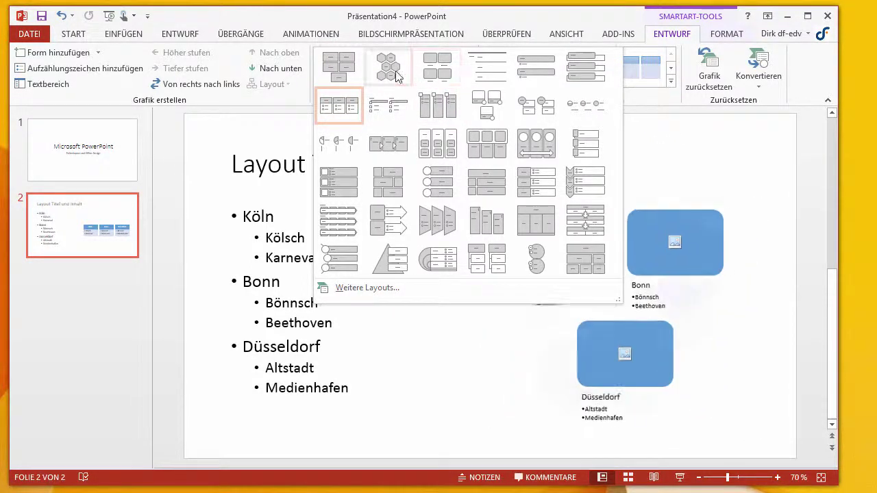
click(341, 74)
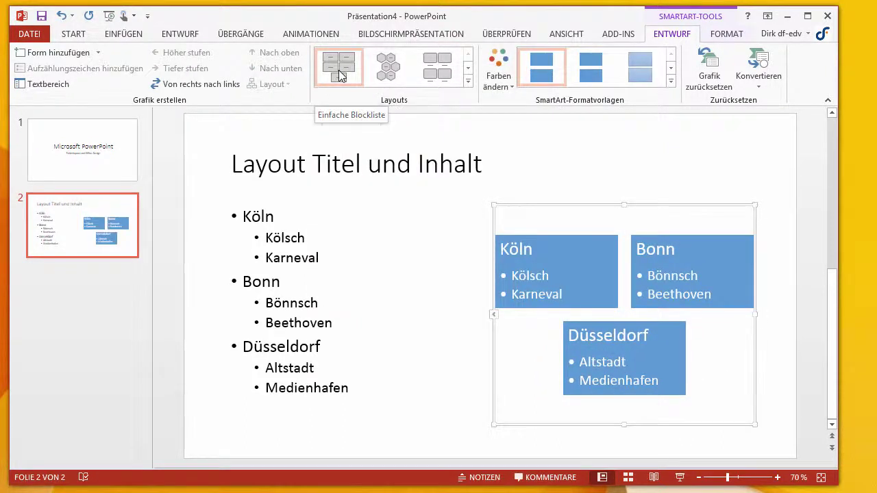
key(Escape)
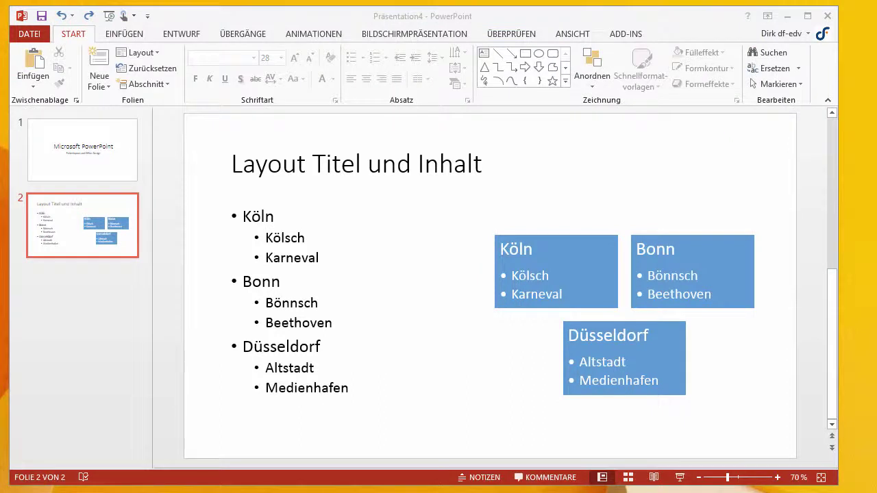
Insert slide 3 with the Titel und Inhalt layout
click(171, 17)
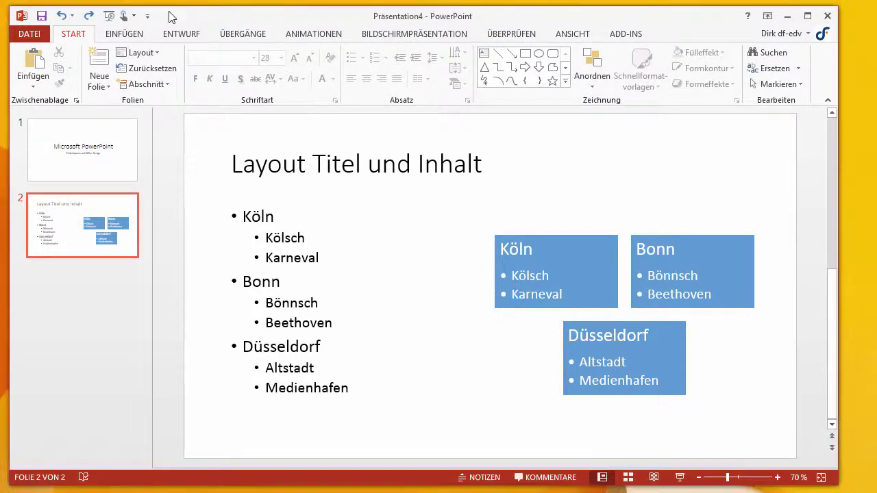
click(107, 63)
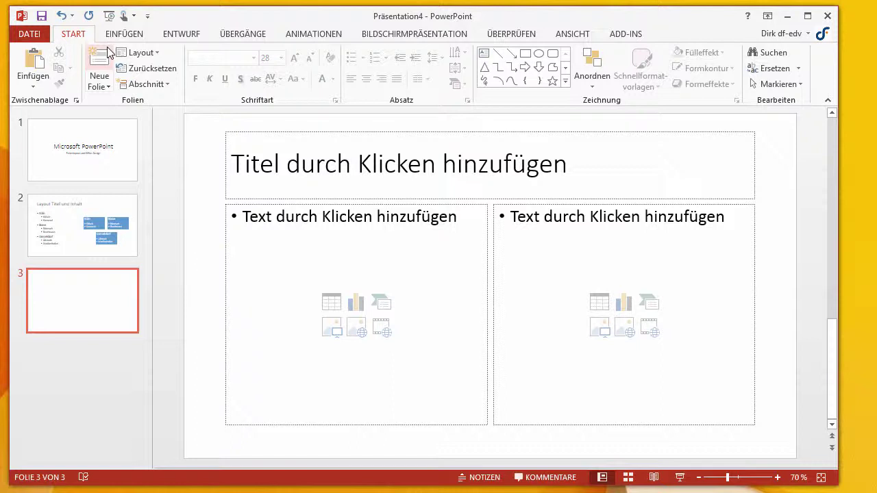
click(61, 15)
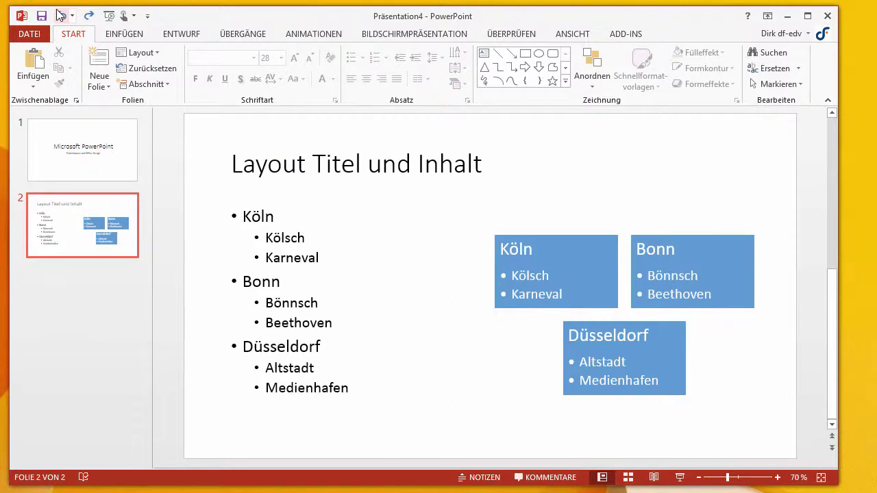
click(106, 88)
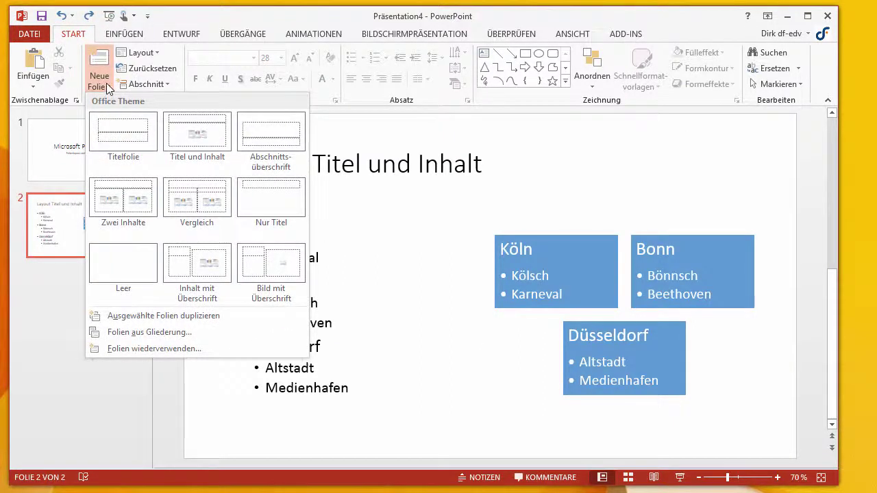
click(197, 139)
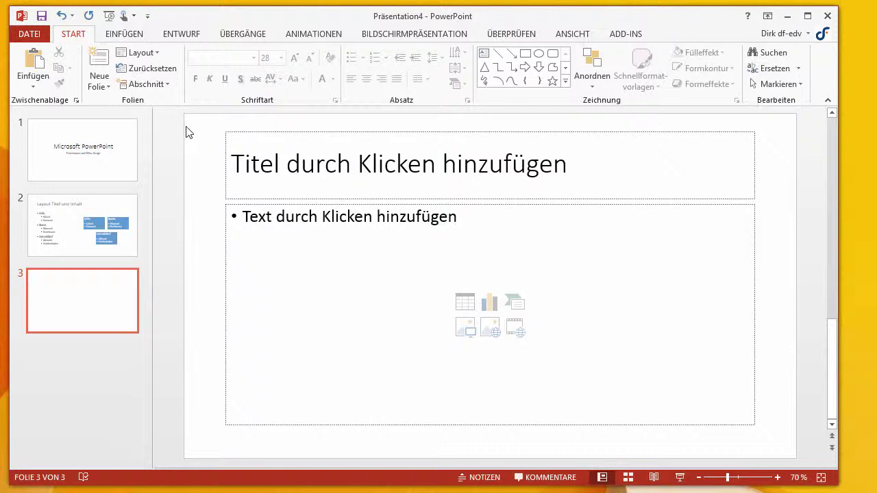
Paste the two Text 1/Text 2 bullets, shorten the box, and title it 'Office-Design: Akzentfarben und Schrift'
click(246, 216)
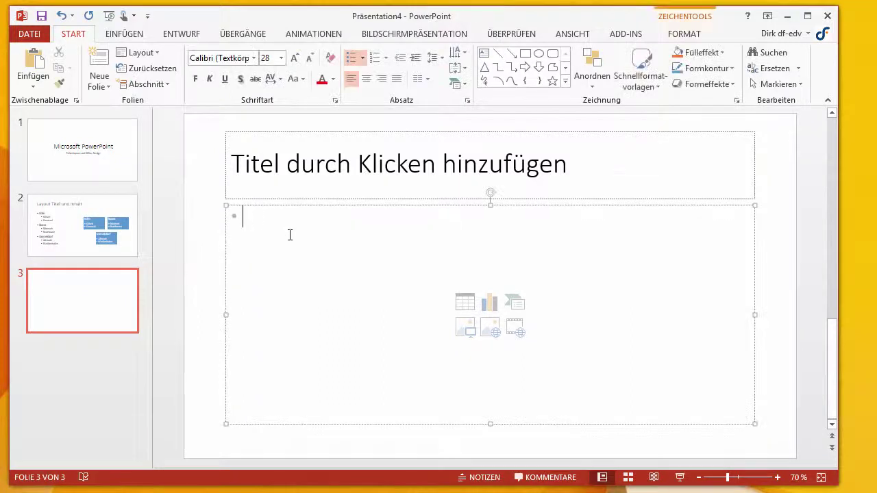
text(Text in der Standardfarbe „Text 1“ Text in der Alternativfarbe „Text 2“)
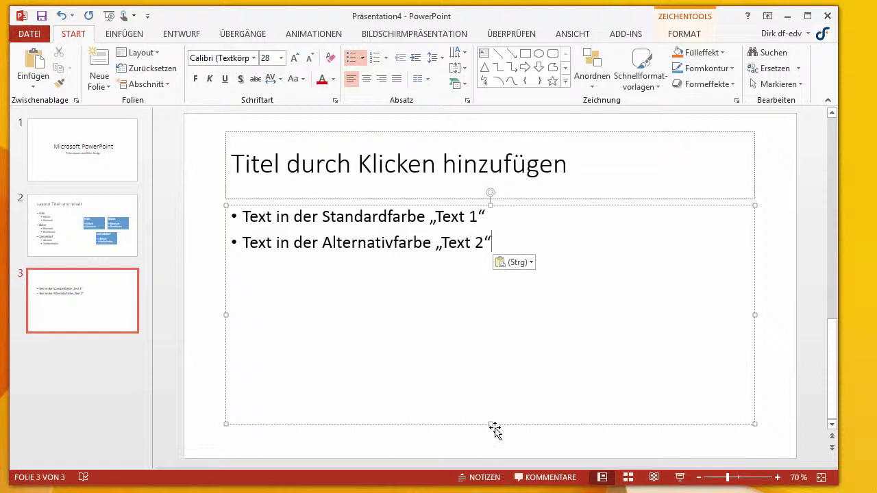
drag(491, 423, 491, 274)
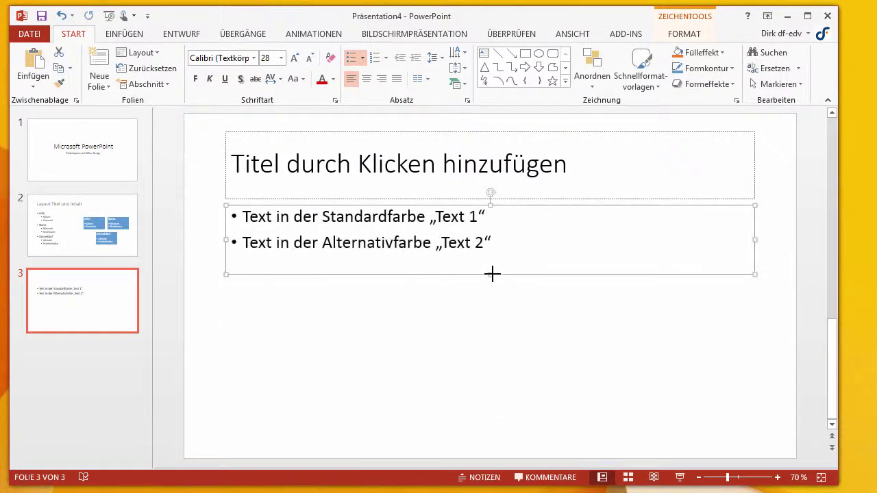
click(503, 333)
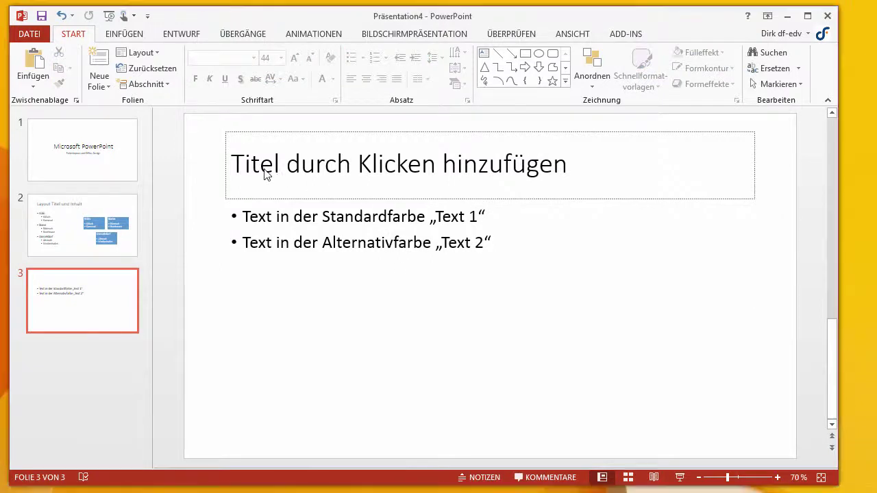
click(239, 164)
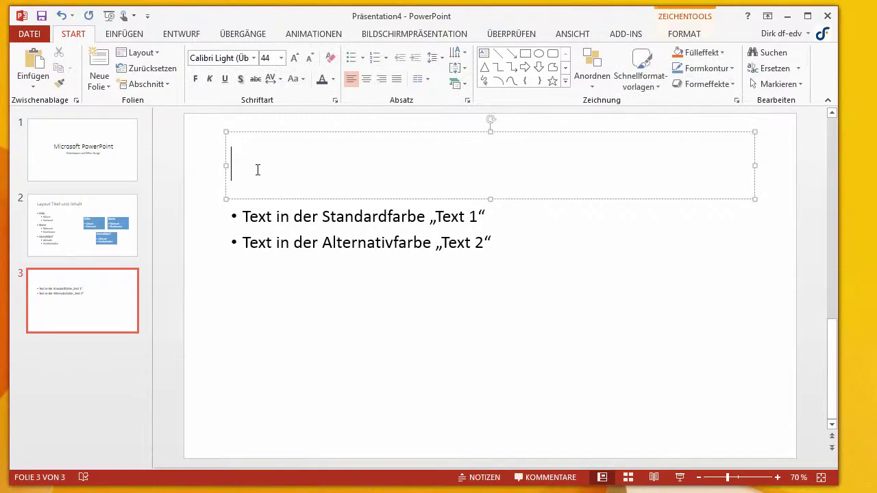
text(Office-Design: Akzentfarben und Schrift)
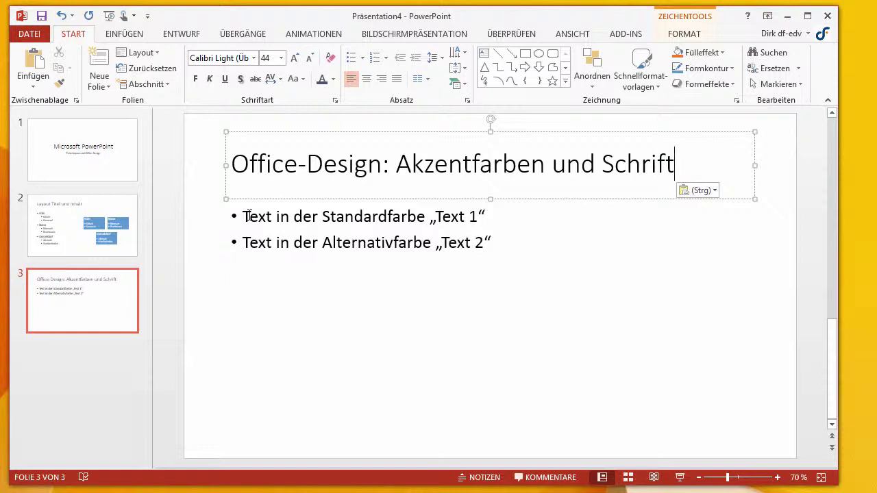
drag(244, 216, 487, 217)
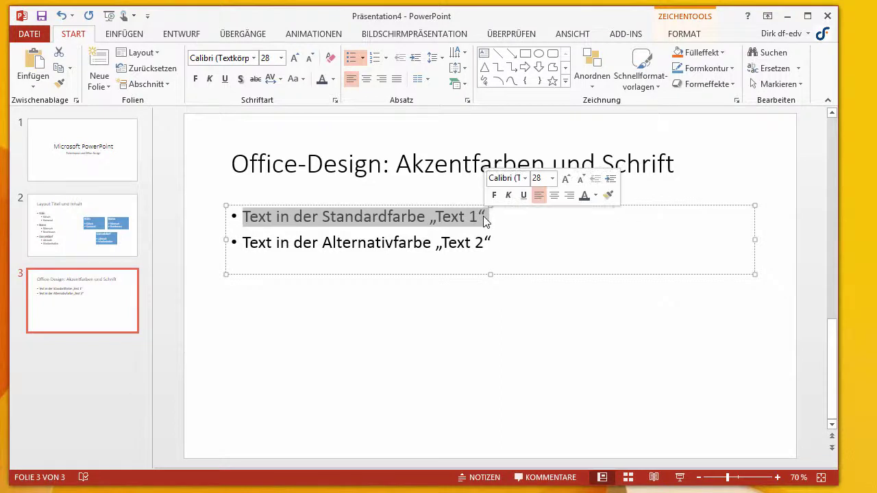
Colour the second bullet line Blaugrau, Text 2
click(596, 196)
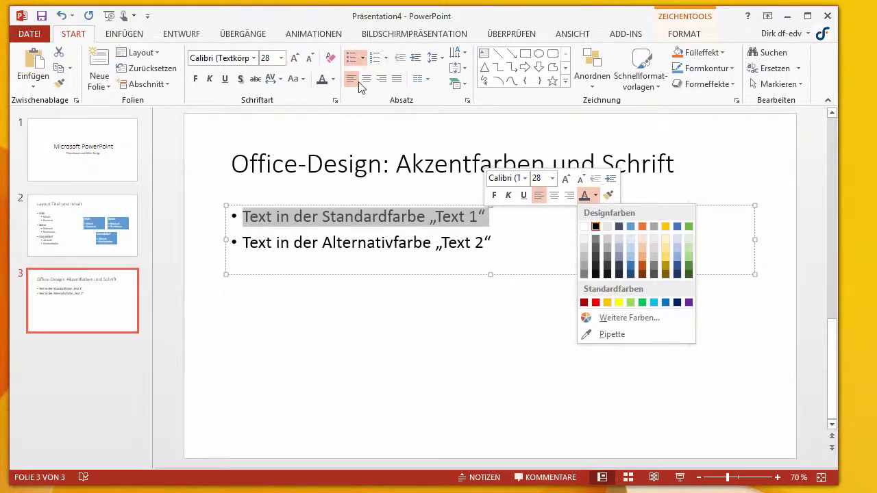
click(335, 81)
click(335, 80)
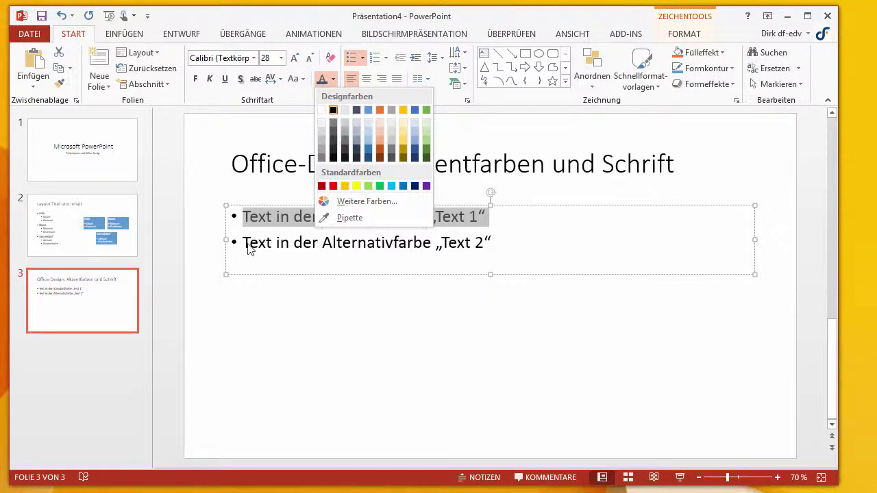
click(245, 244)
drag(243, 242, 494, 243)
click(334, 79)
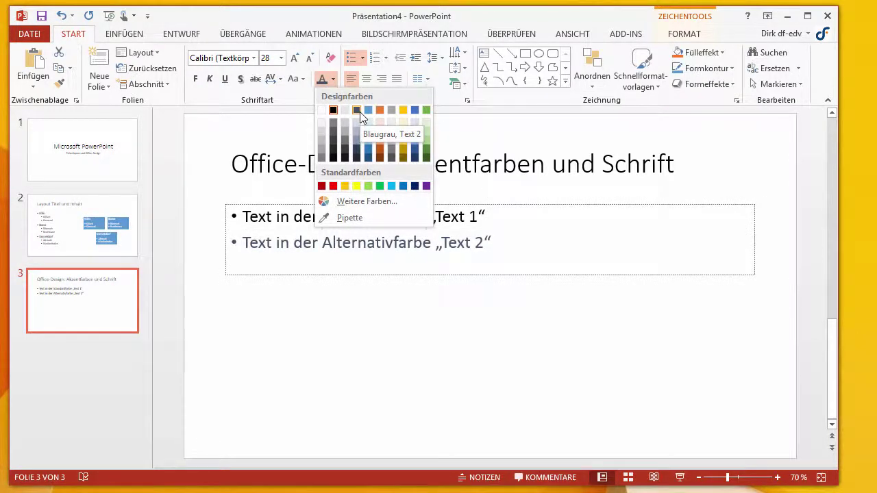
click(360, 112)
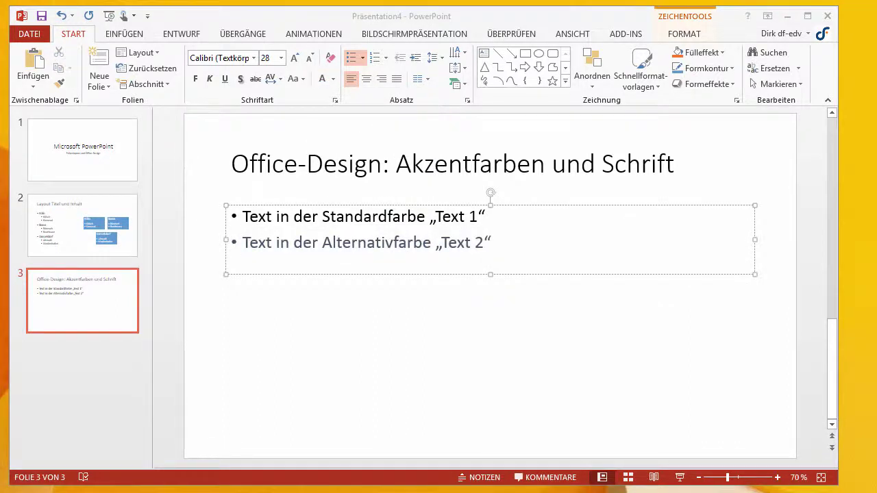
Draw a wide rectangle below the bullets and place a copy directly beneath it
click(525, 55)
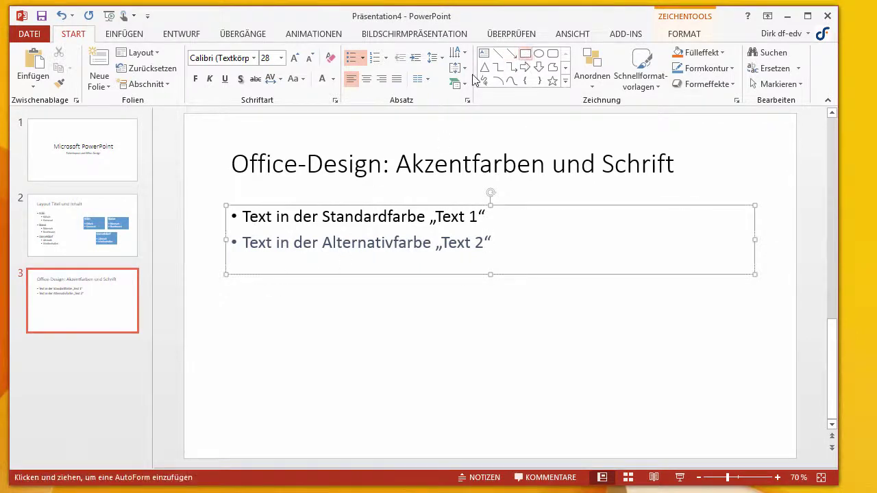
drag(228, 288, 755, 357)
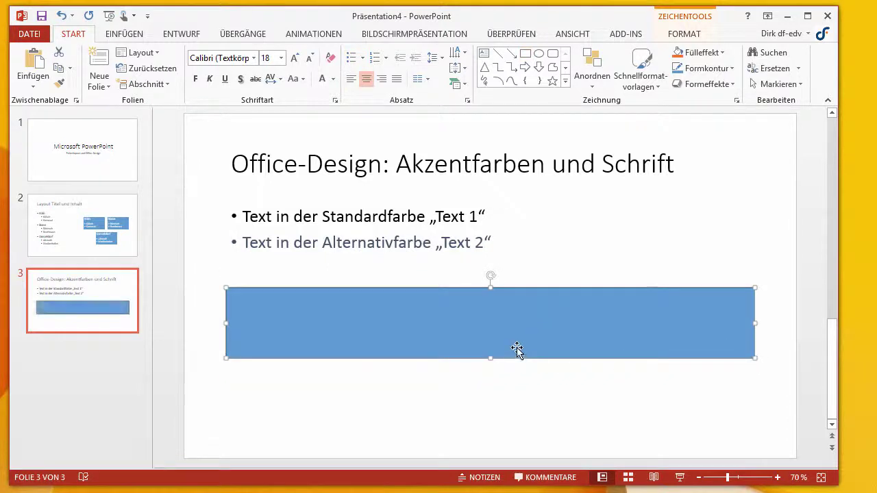
ctrl+drag(516, 350, 520, 425)
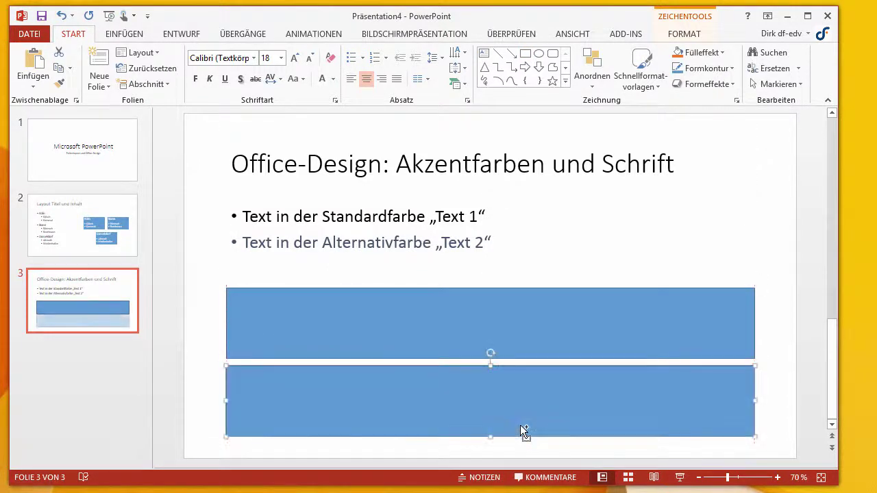
click(503, 338)
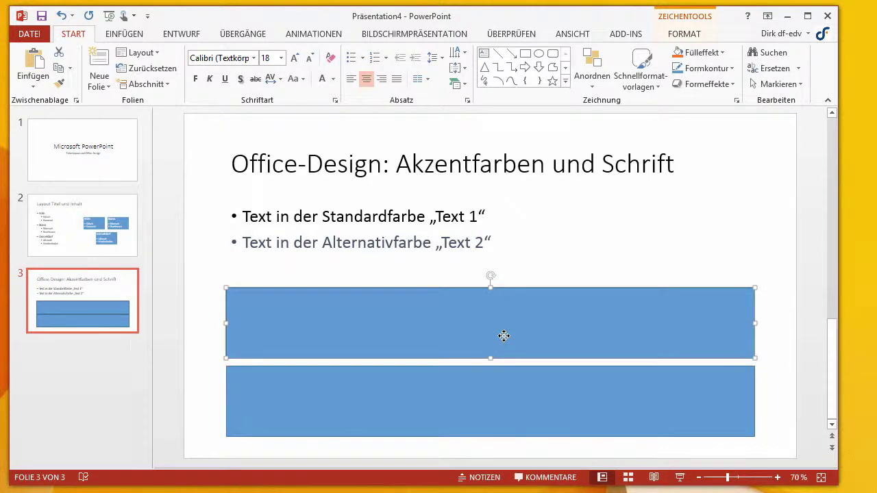
click(724, 53)
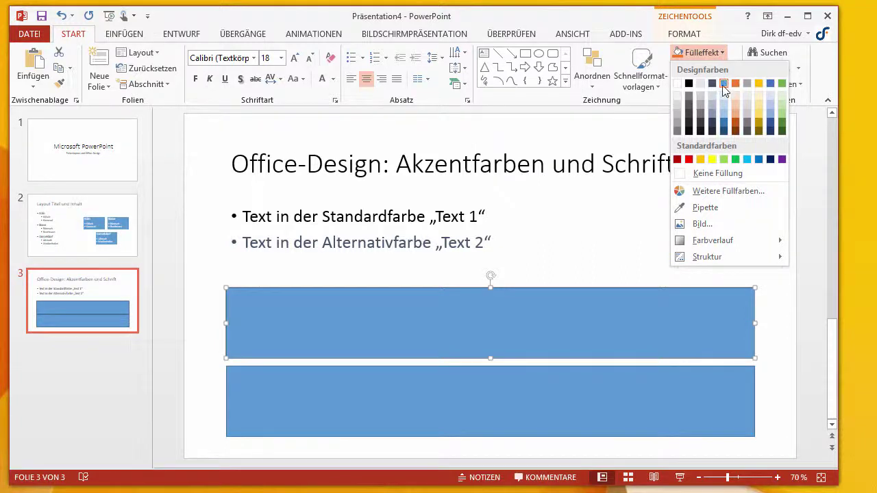
Fill the upper rectangle Weiß, Hintergrund 1 and the lower Grau-25 %, Hintergrund 2
click(678, 84)
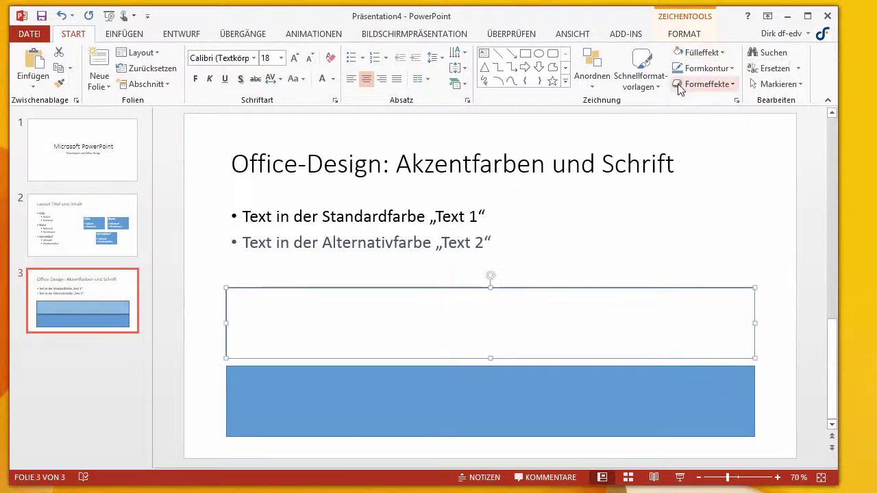
click(589, 389)
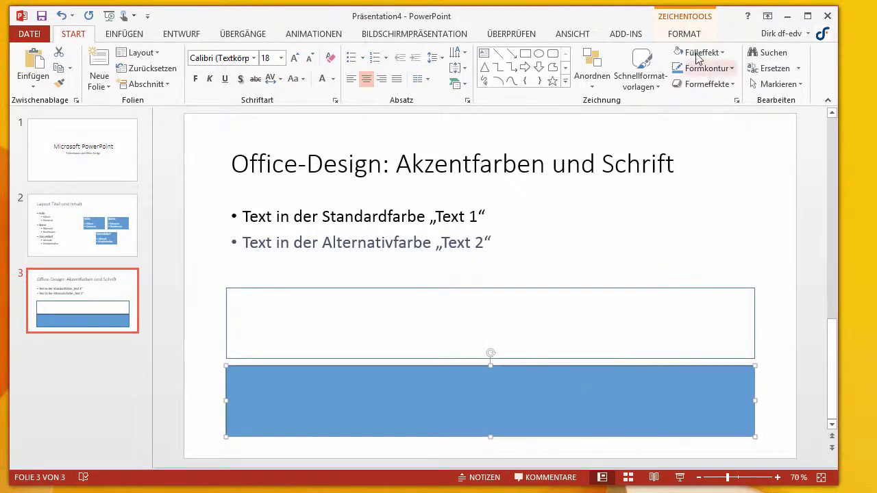
click(724, 53)
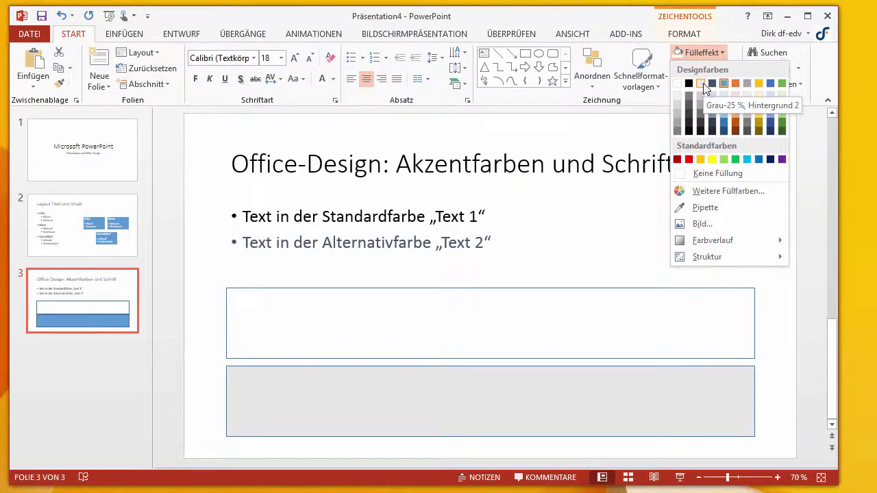
click(702, 83)
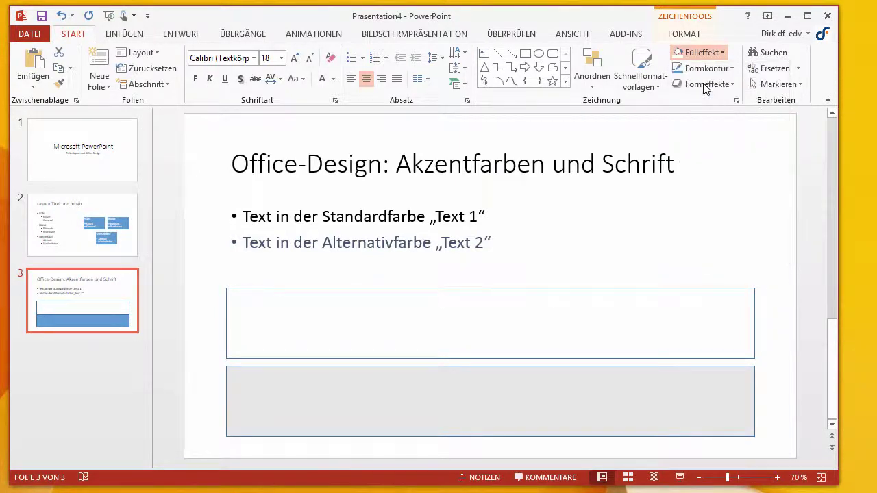
Give the upper rectangle black text, the lower Blaugrau Text 2, and left-align both
click(491, 322)
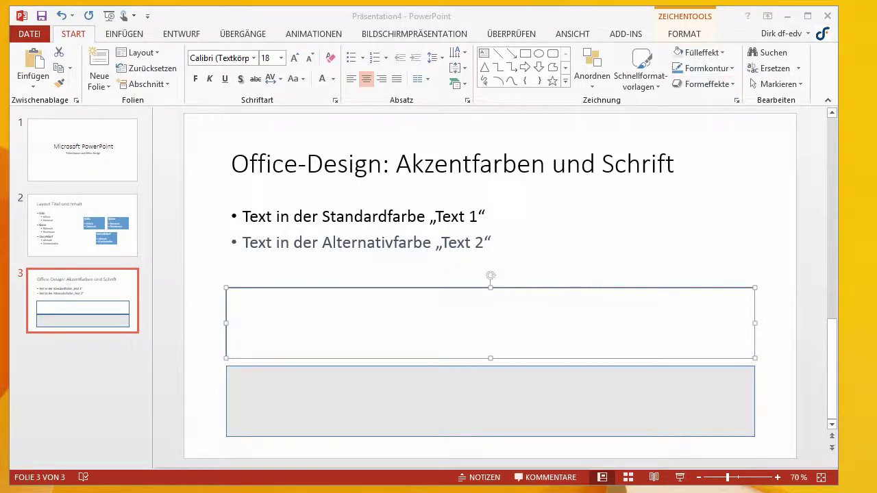
click(334, 81)
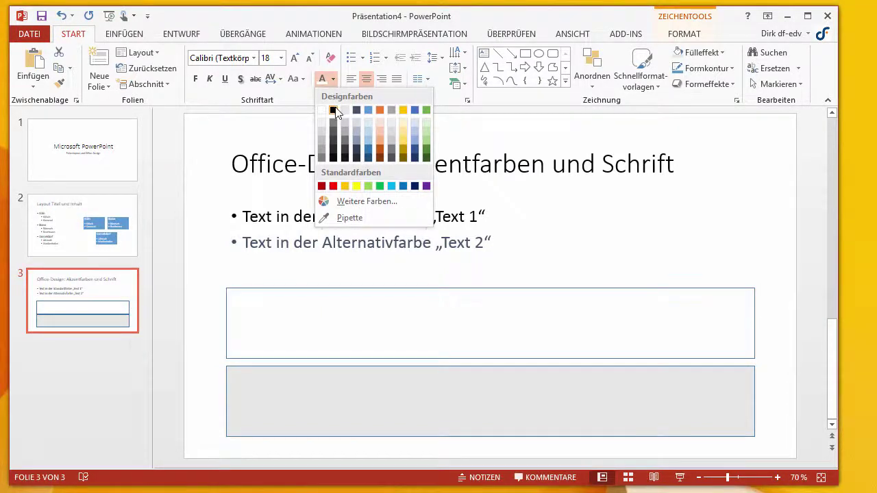
click(334, 111)
click(329, 392)
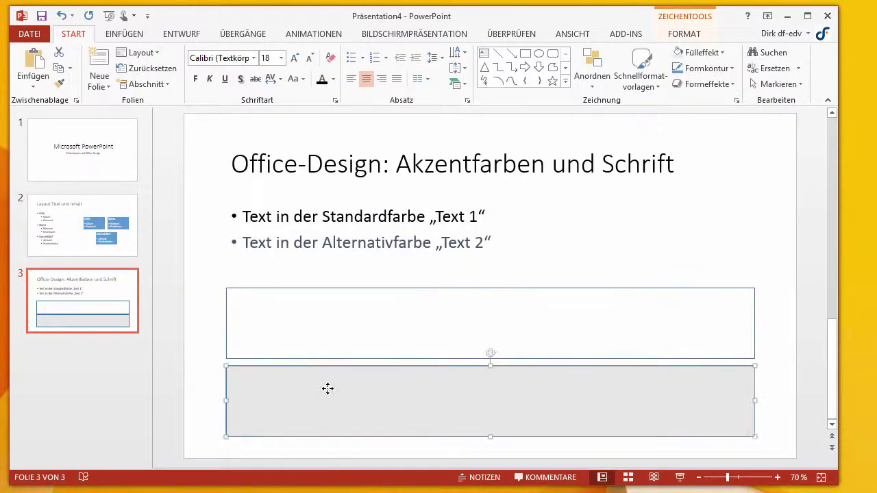
click(334, 81)
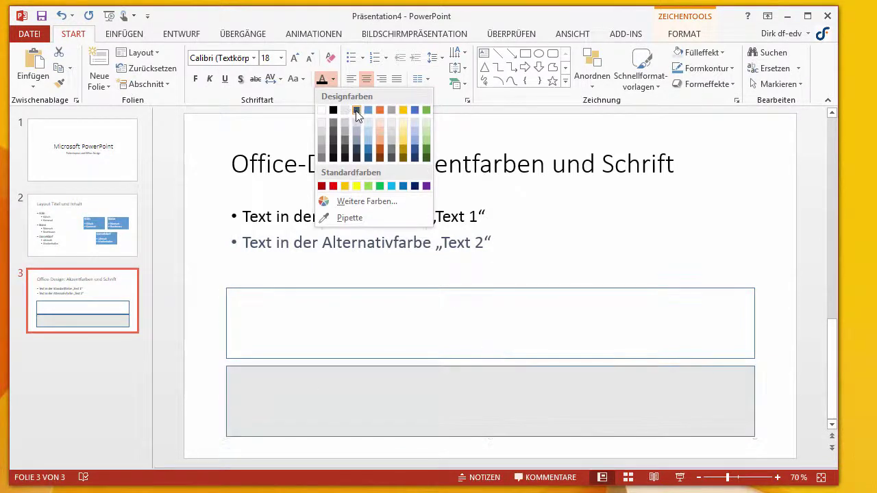
click(357, 115)
shift+click(344, 294)
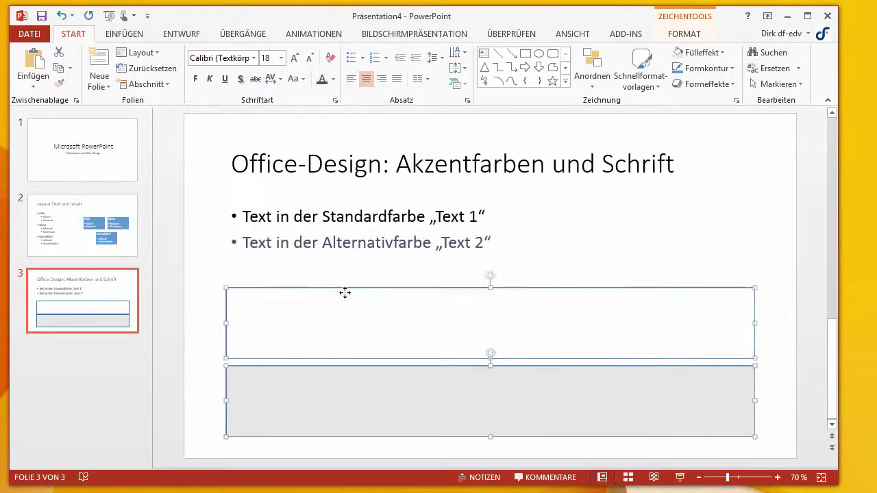
click(351, 79)
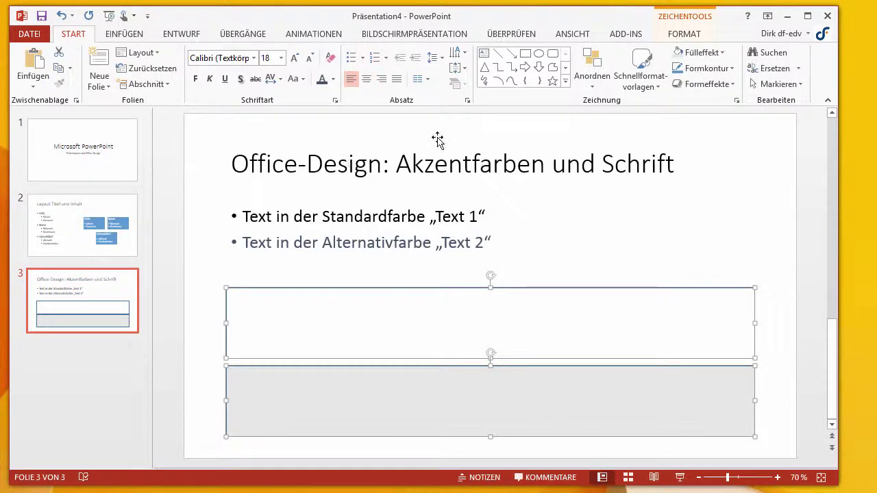
Anchor the rectangles' text to the bottom and type 'Hintergrund 1, Überschrift' in the upper box
click(456, 68)
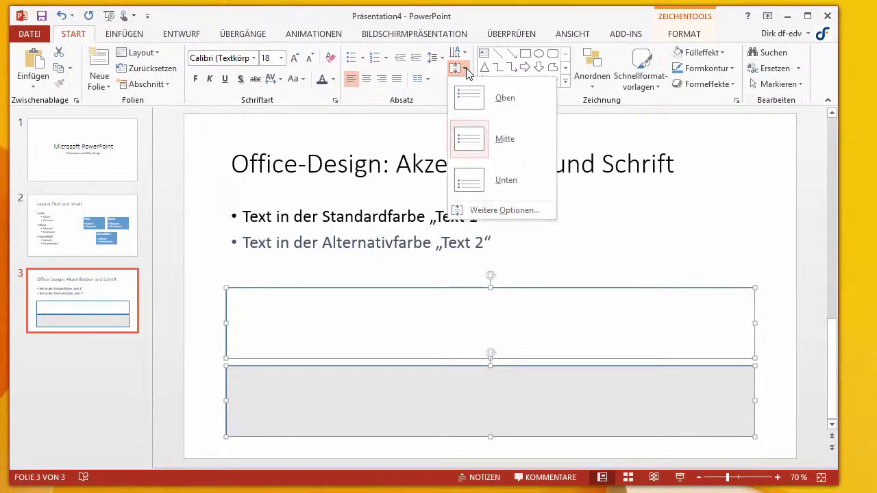
click(479, 181)
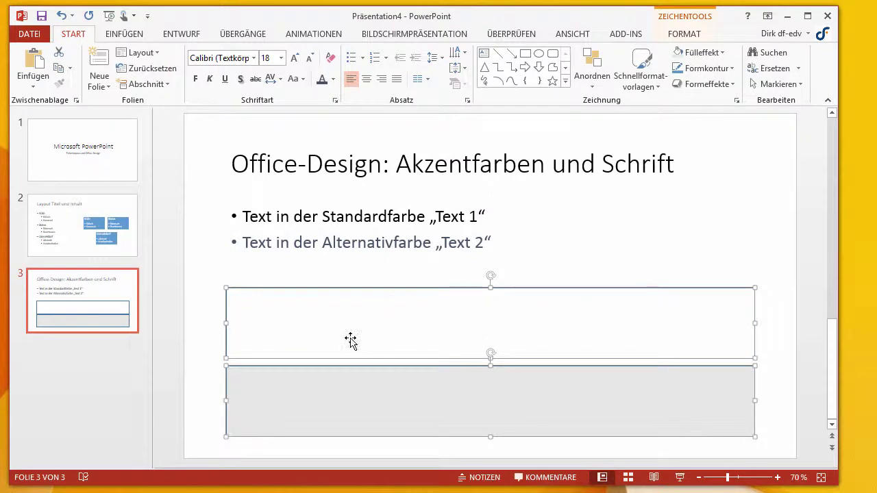
click(260, 268)
right_click(306, 349)
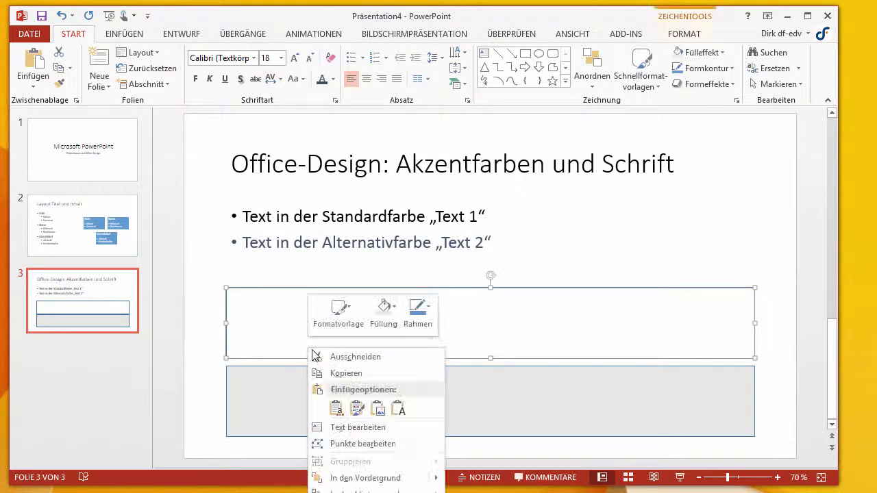
click(374, 428)
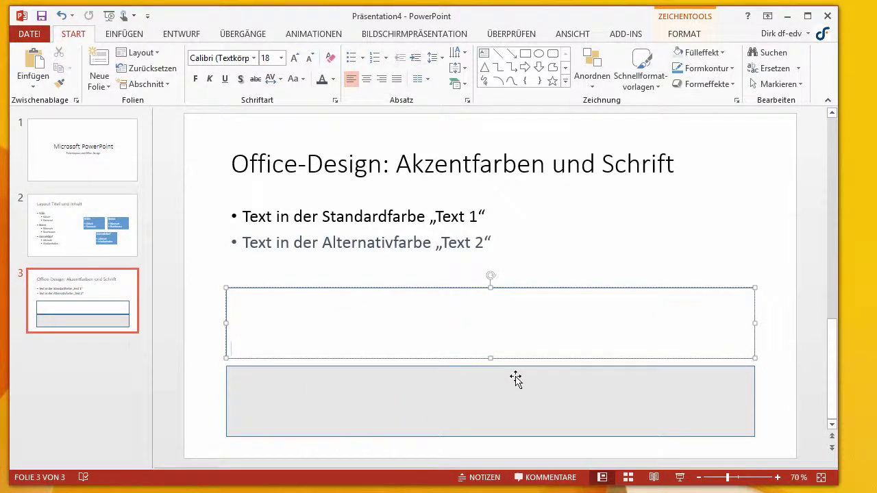
text(Hintergrund)
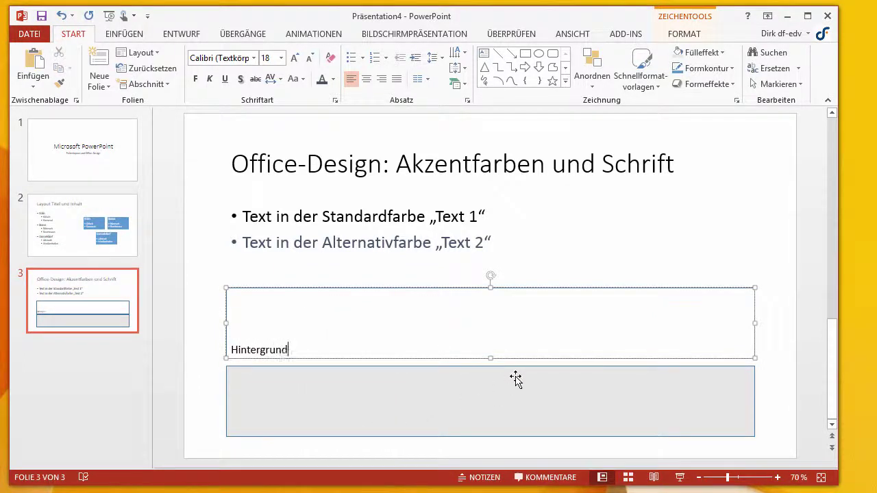
text( 1,)
text( Überschr)
text(ift)
Fix the Überschrift typo and type 'Hintergrund 2, Textkörper' in the lower grey box
click(470, 415)
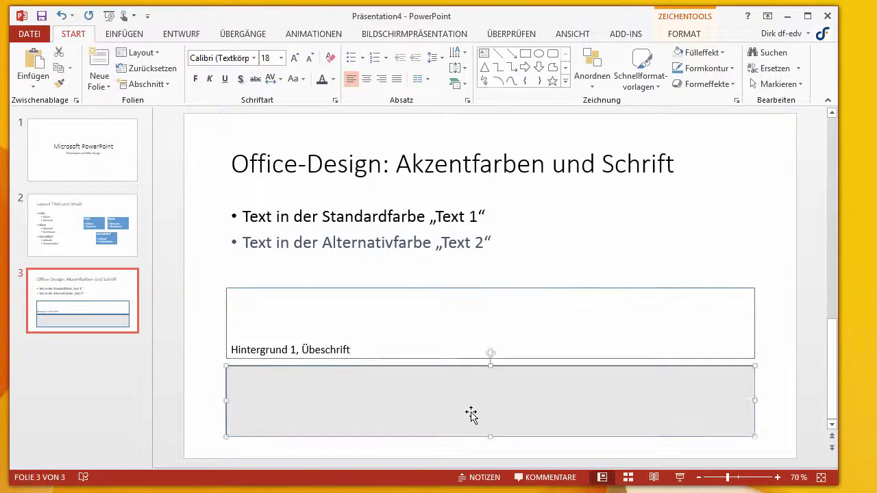
click(321, 351)
text(r)
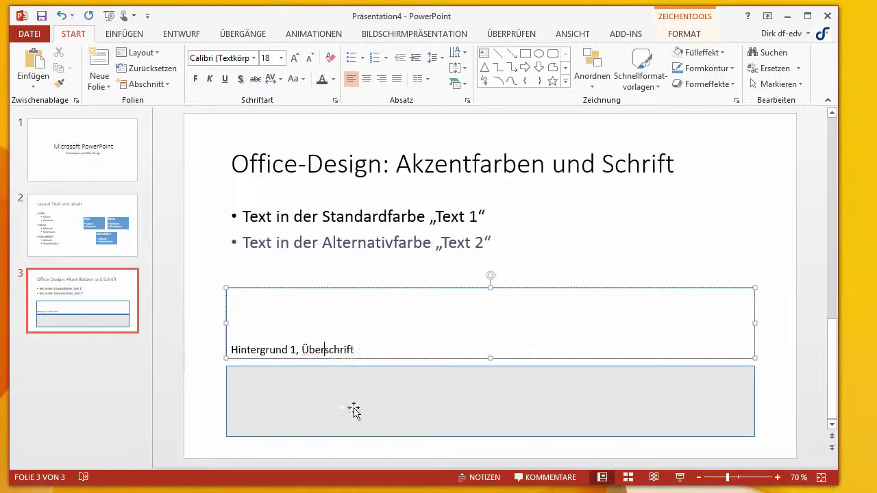
right_click(355, 412)
click(401, 246)
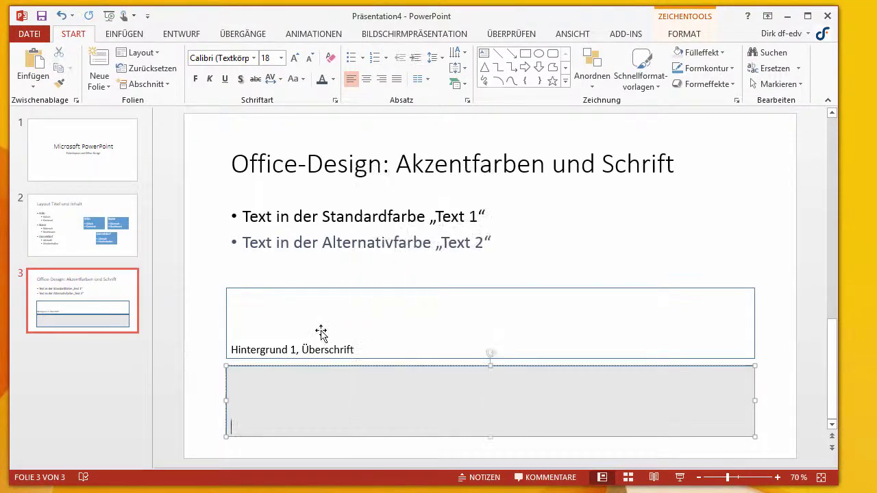
text(Hinterg)
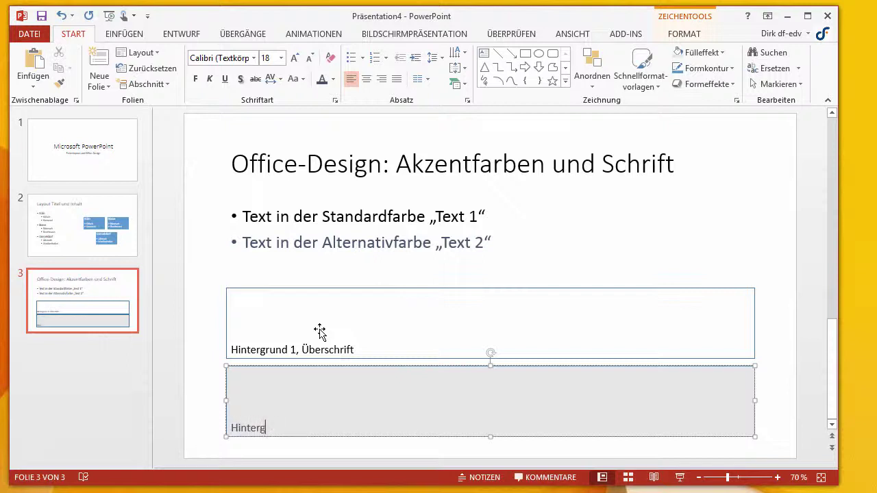
text(rund 2,)
text( Textk)
text(örper)
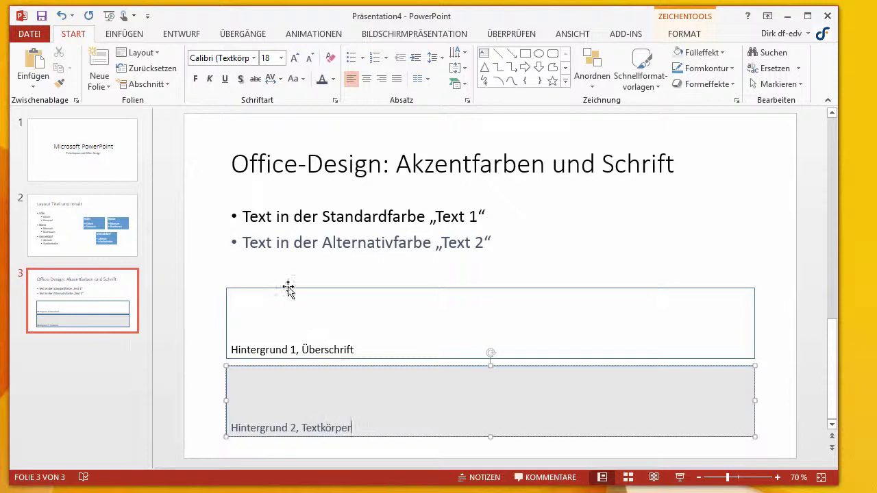
click(289, 287)
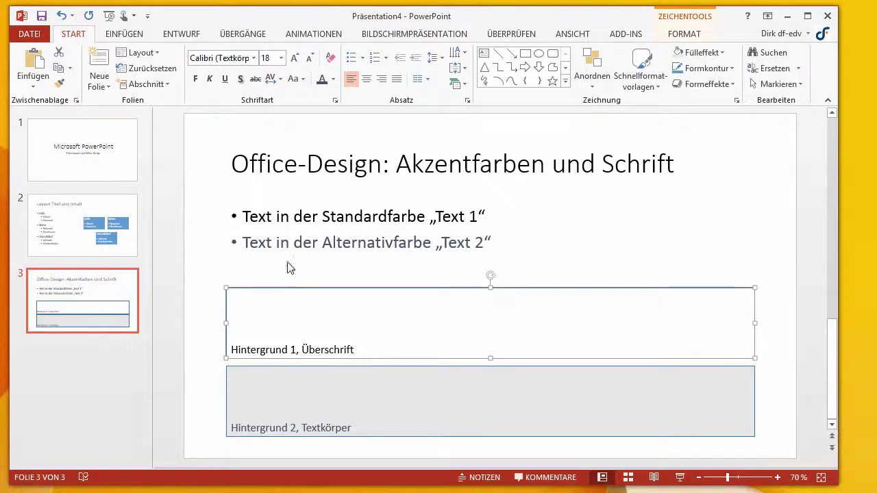
click(254, 60)
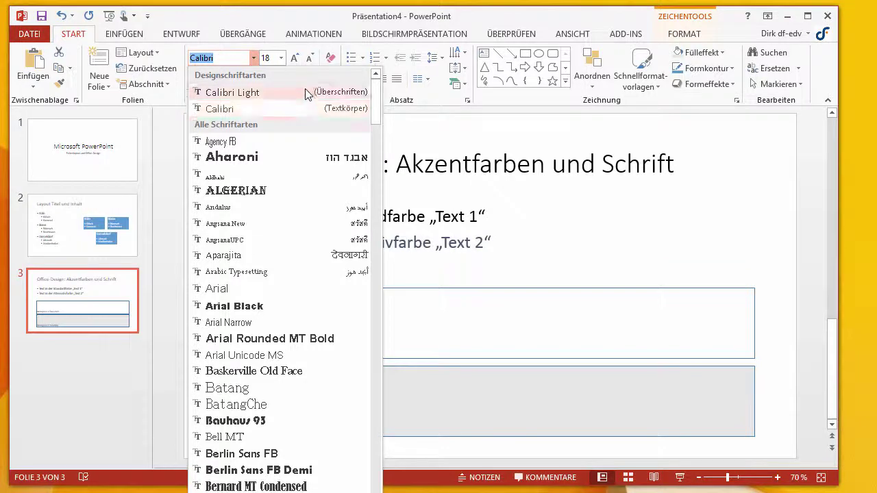
Set the Hintergrund 1 box to Calibri Light (Überschriften) and confirm Hintergrund 2 keeps Calibri
click(270, 95)
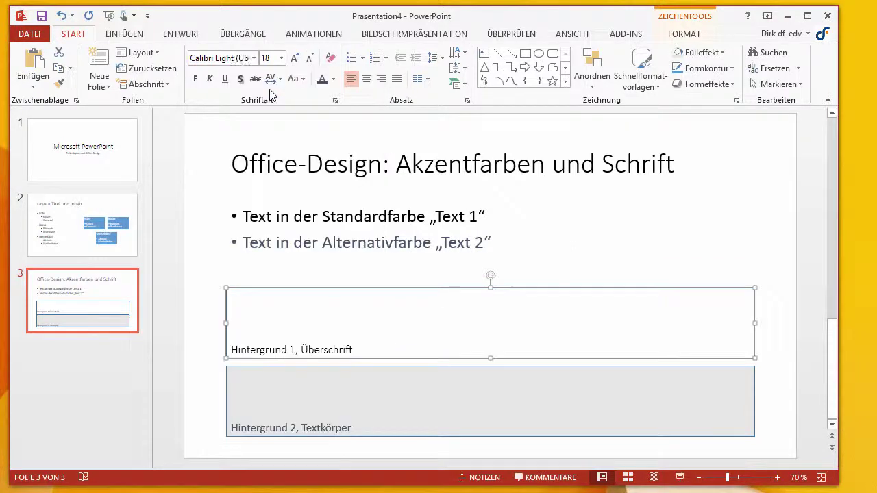
click(361, 391)
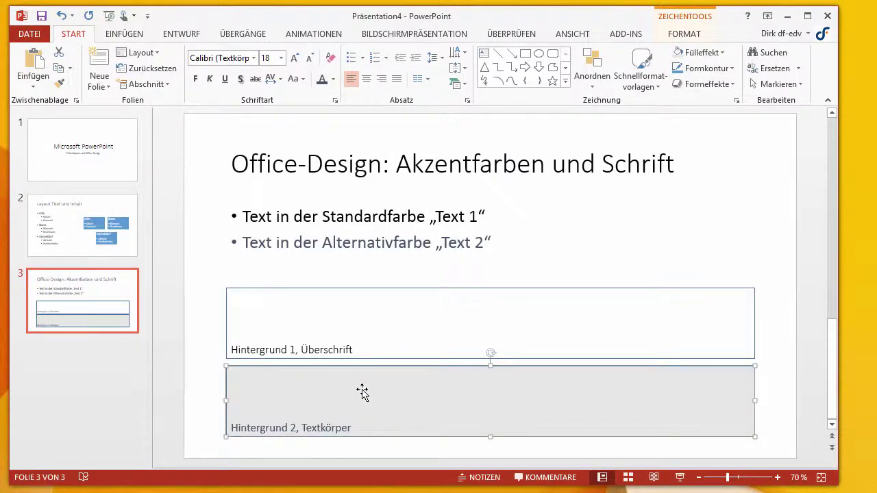
click(254, 59)
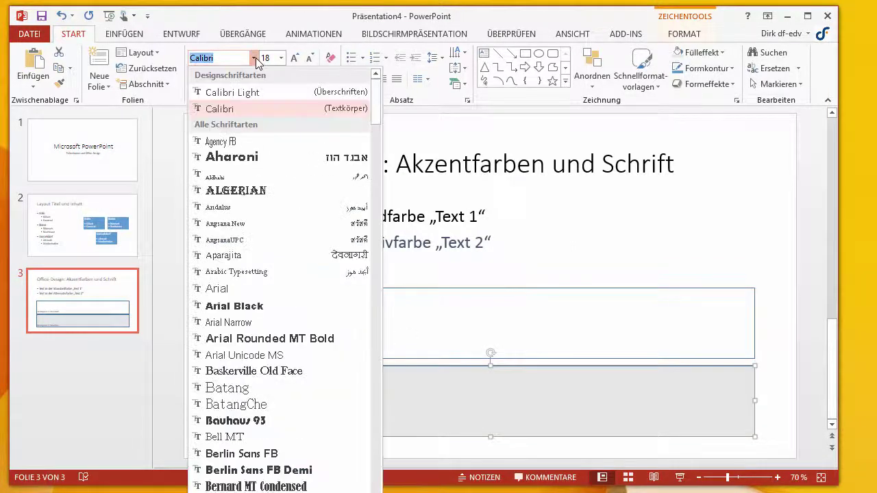
click(255, 60)
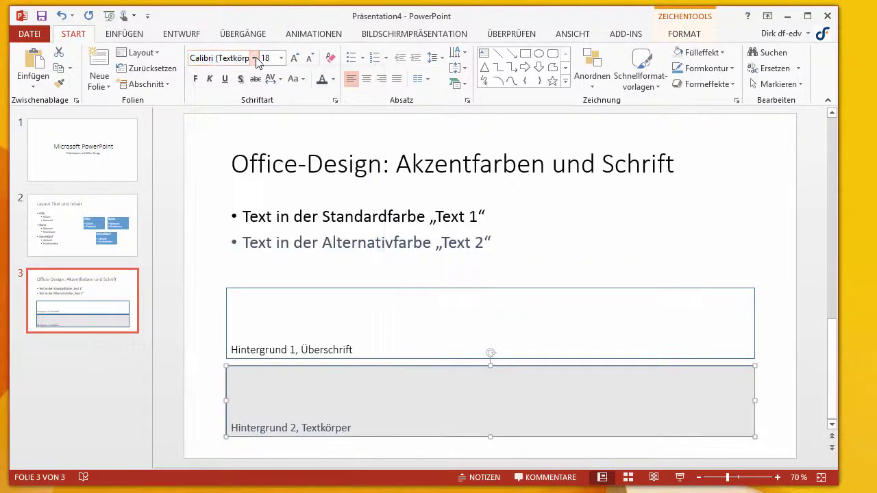
click(715, 25)
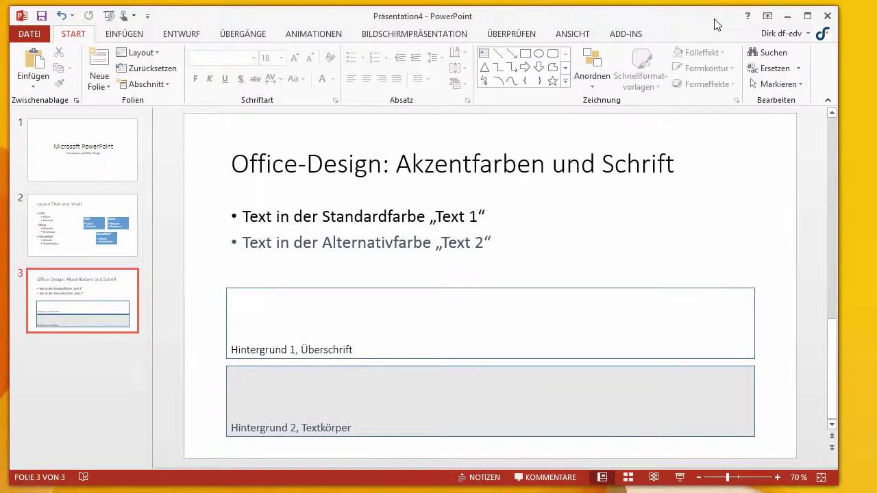
Draw a tall rectangle labelled a1 across both background boxes and Ctrl-drag copies into a row of six
click(527, 54)
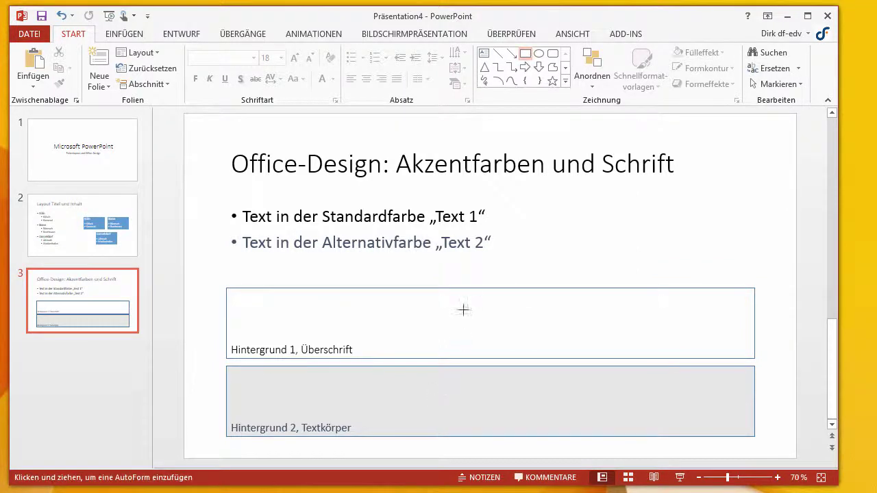
drag(461, 310, 497, 452)
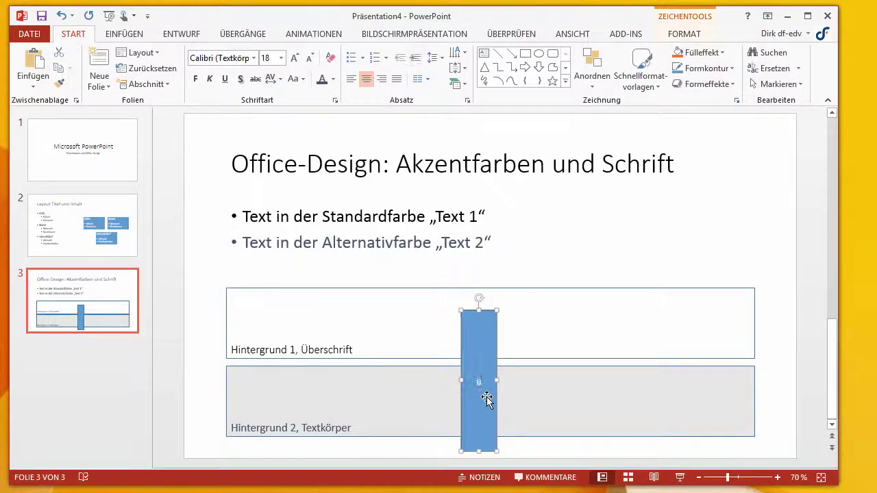
text(a1)
ctrl+drag(494, 422, 730, 424)
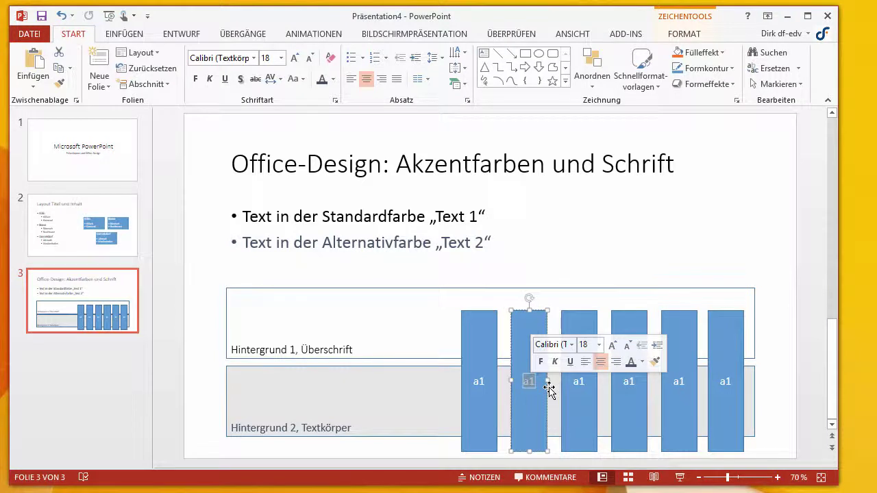
Relabel the copied bars a2, a3, a4 and a5, selecting the sixth bar's label
text(a2)
double_click(579, 381)
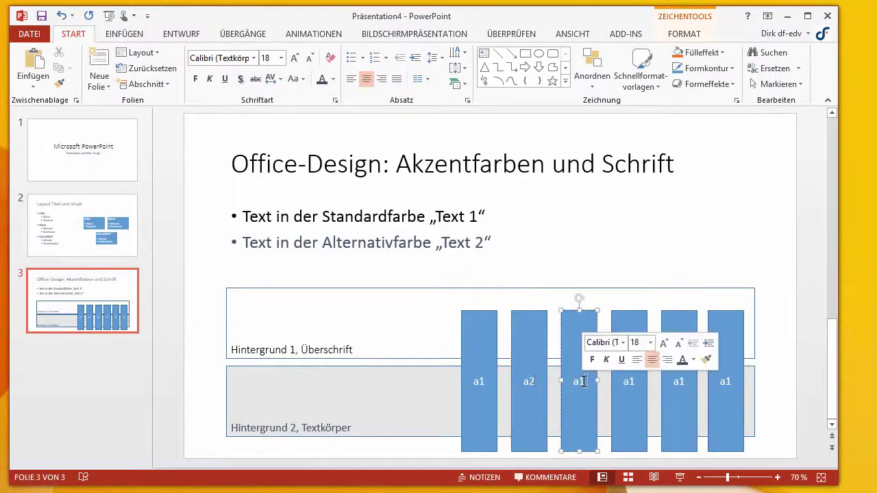
text(a3)
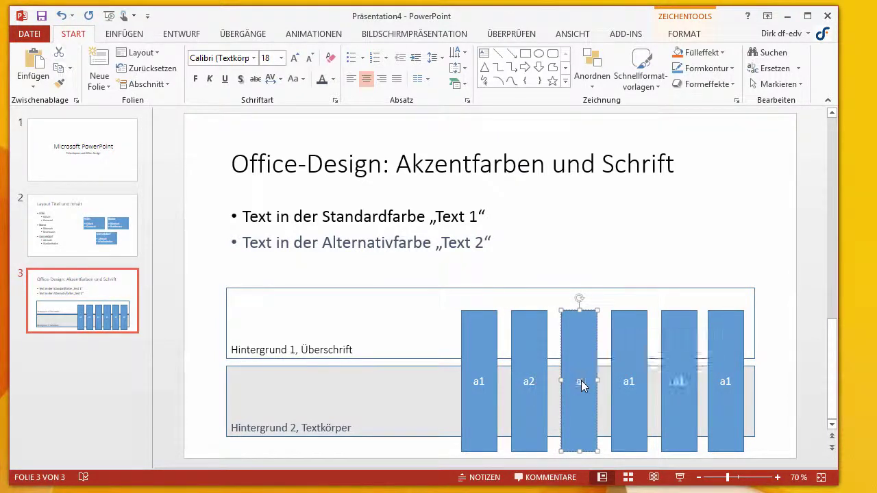
double_click(629, 384)
text(a)
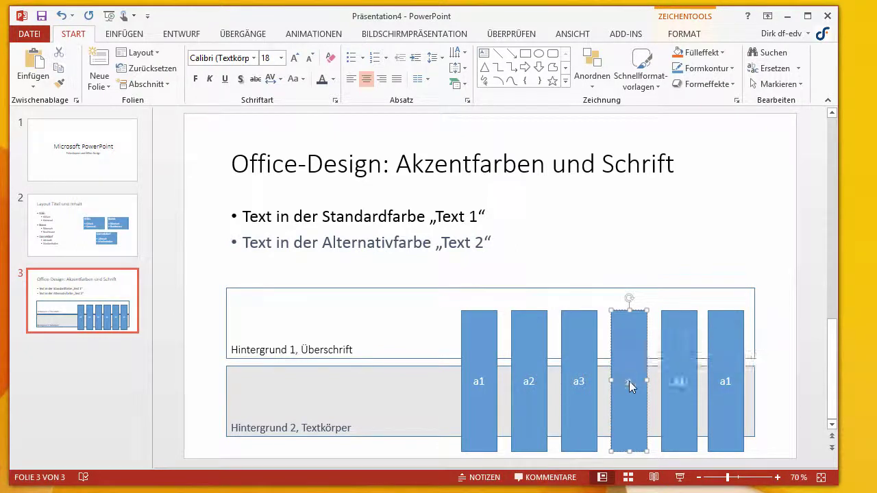
text(4)
double_click(679, 384)
text(a)
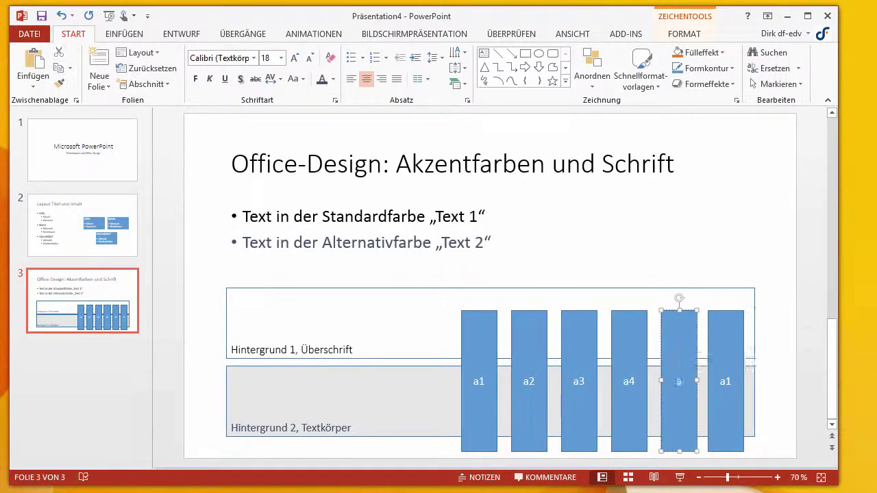
text(5)
double_click(726, 384)
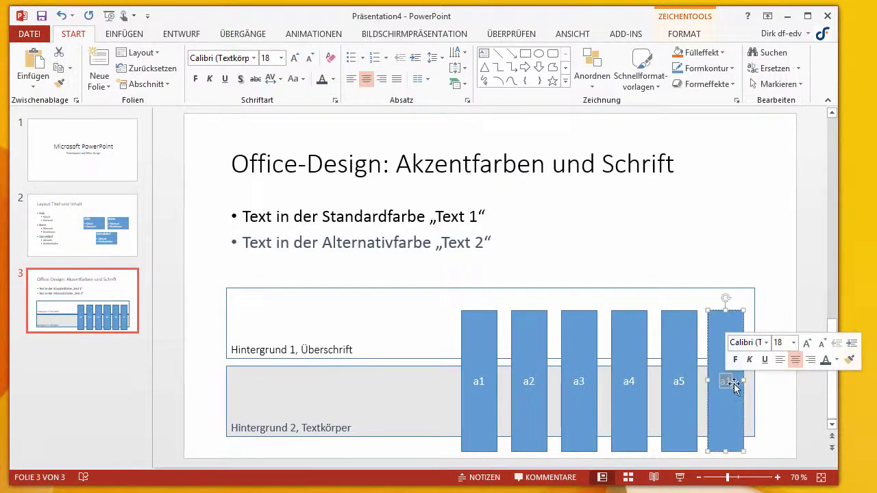
Label the last bar a6 and fill bar a2 with orange
text(a6)
click(478, 396)
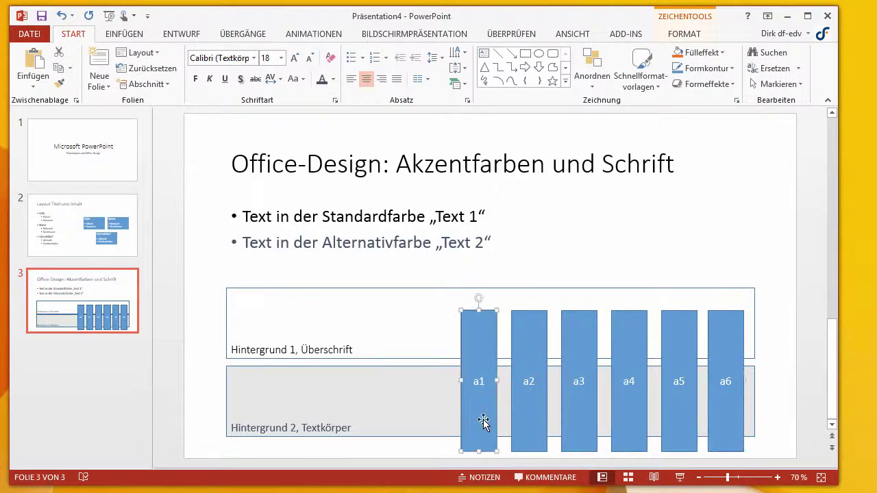
click(722, 53)
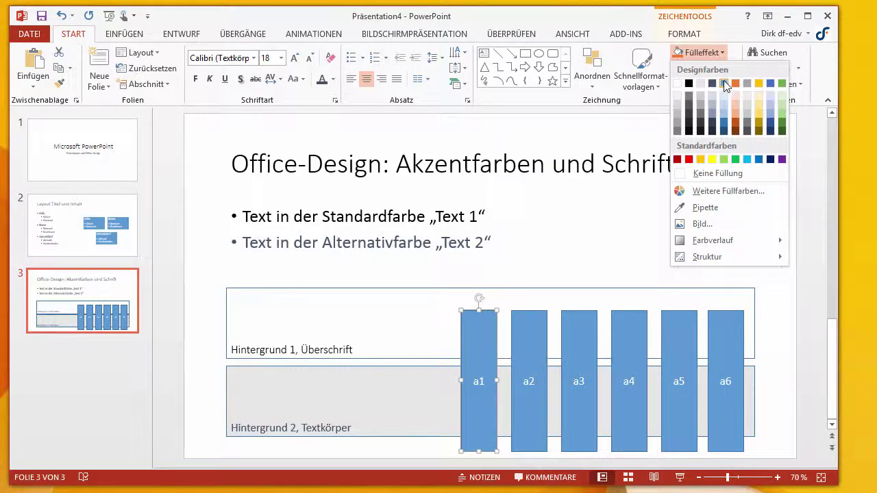
click(526, 347)
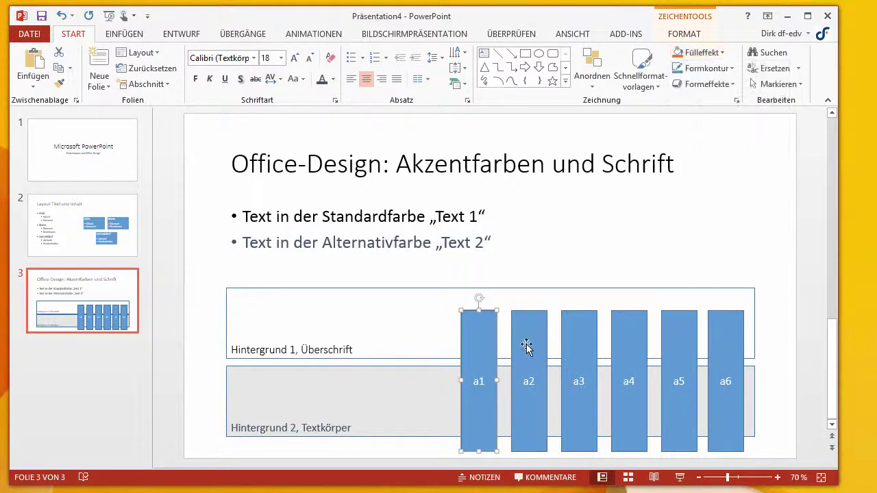
click(526, 347)
click(721, 51)
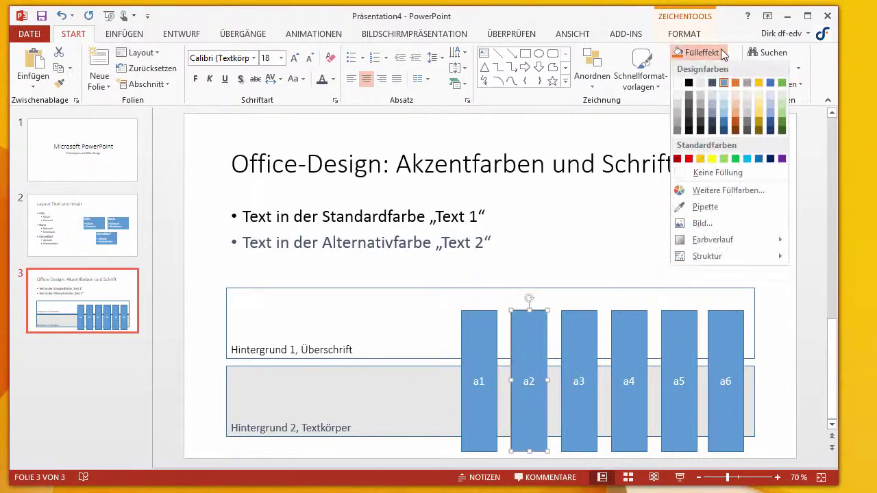
click(734, 83)
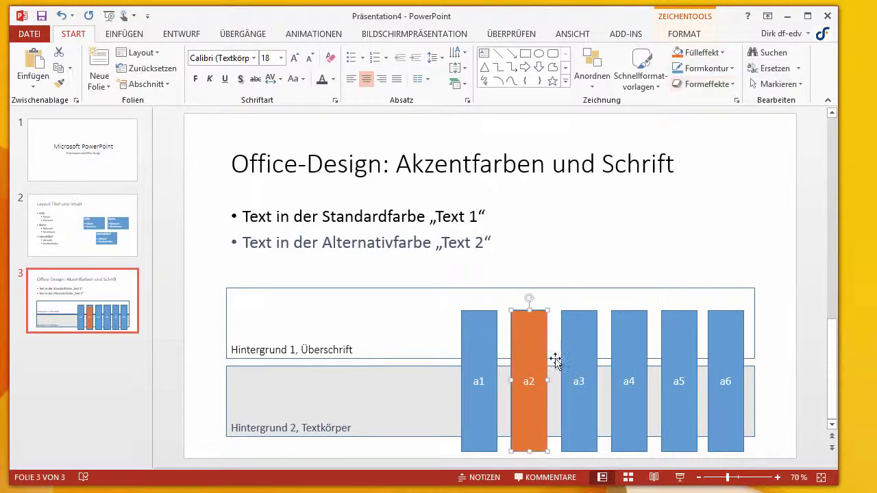
Give bar a3 the grey intense shape style and bar a4 the gold style
click(581, 350)
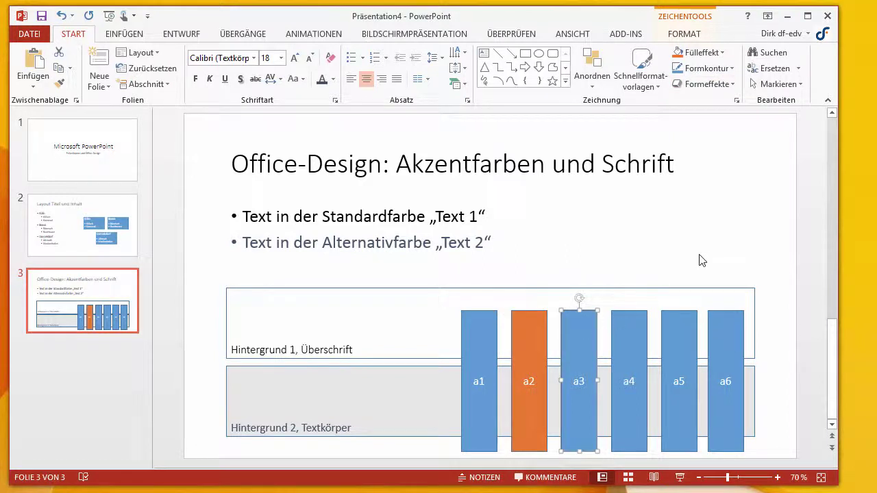
click(658, 87)
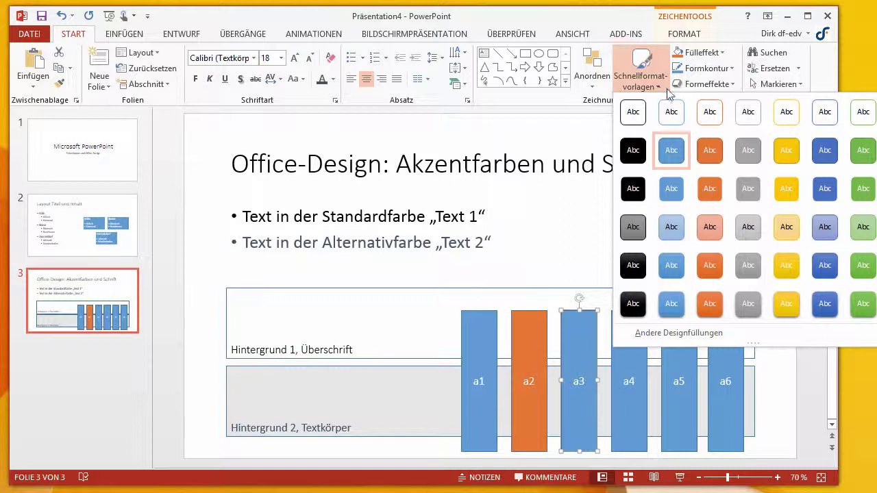
click(748, 303)
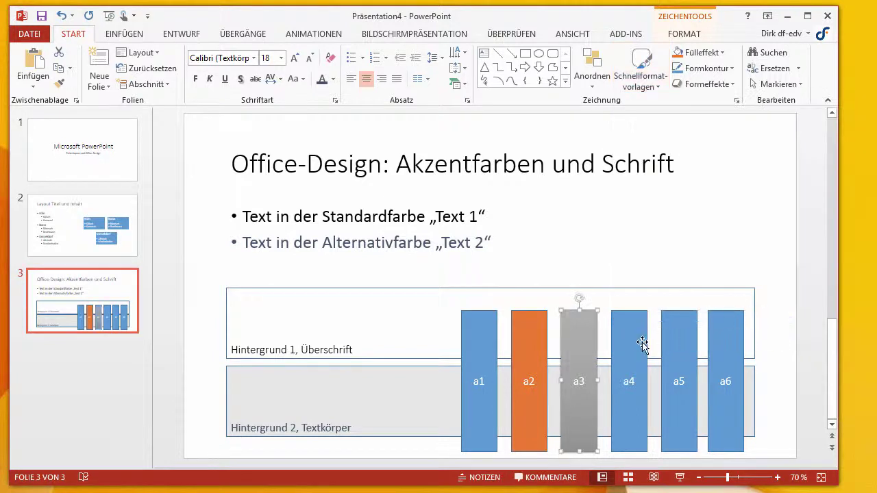
click(640, 337)
click(654, 82)
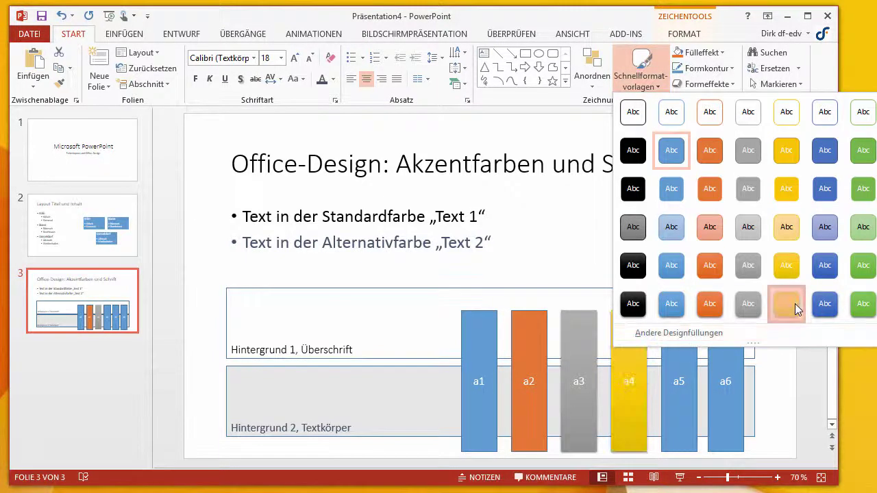
click(789, 305)
Apply the dark-blue intense style to bar a5 and the green intense style to bar a6
click(685, 361)
click(654, 82)
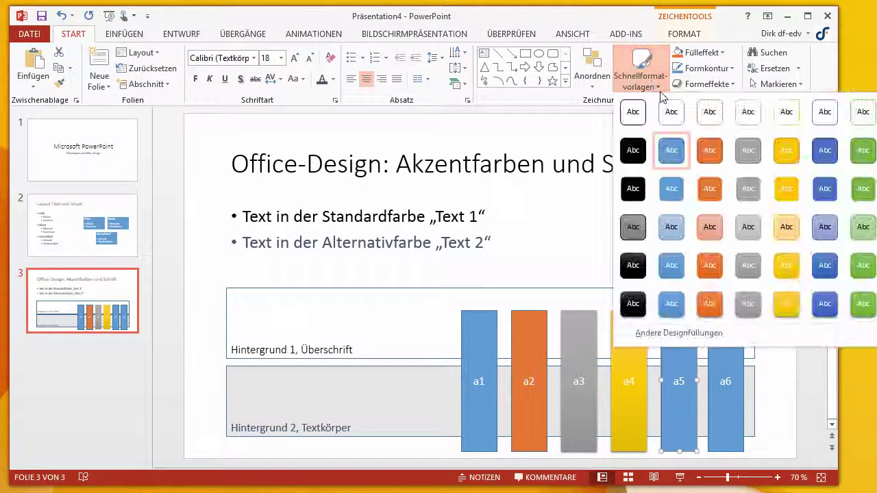
click(827, 305)
click(740, 363)
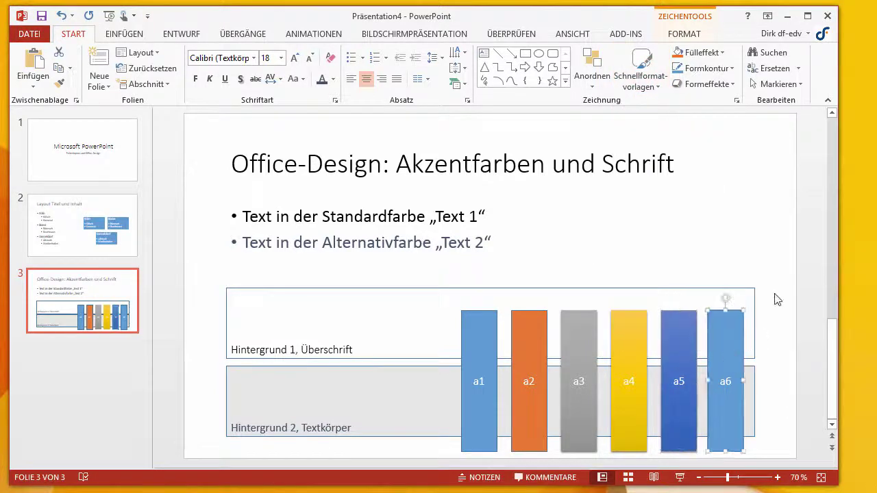
click(640, 75)
click(865, 309)
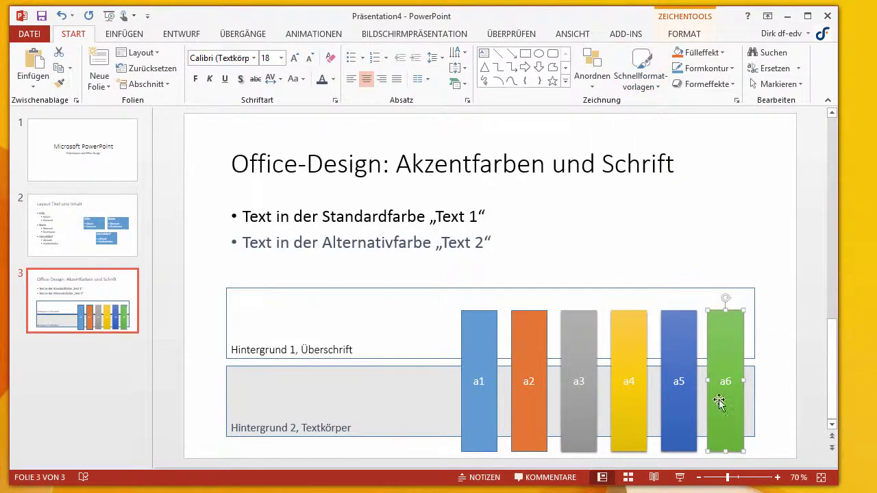
click(795, 371)
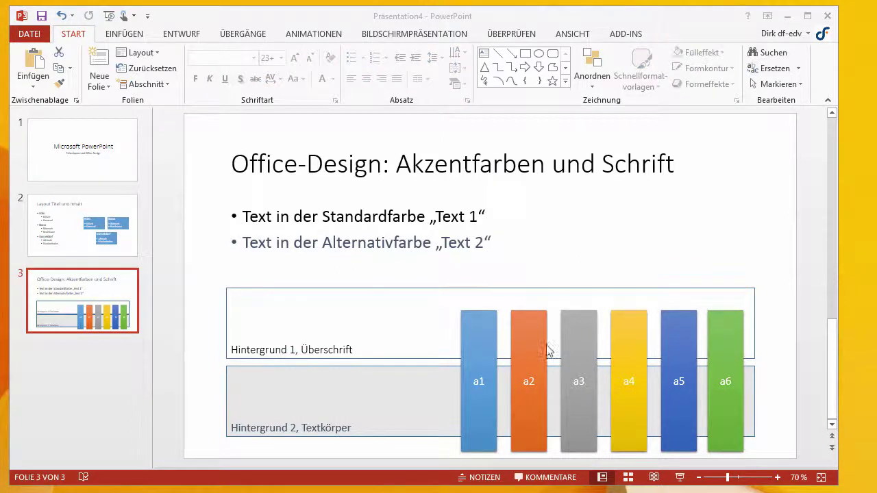
drag(233, 164, 381, 164)
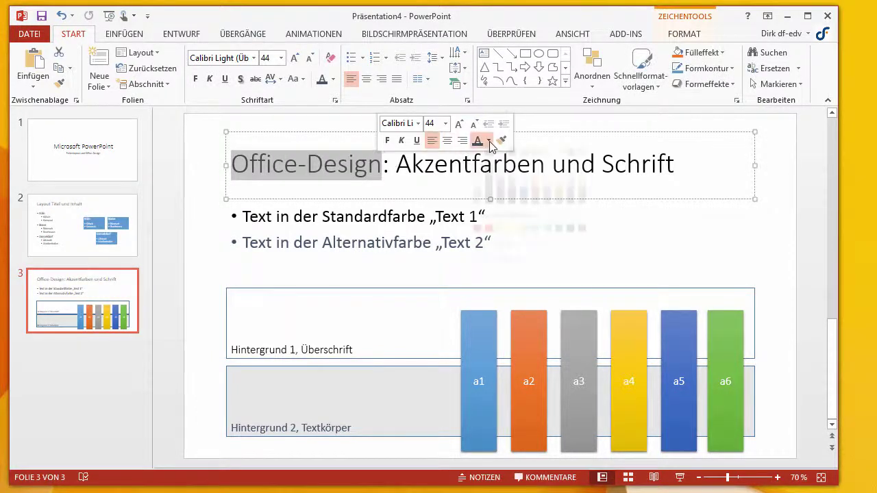
click(488, 141)
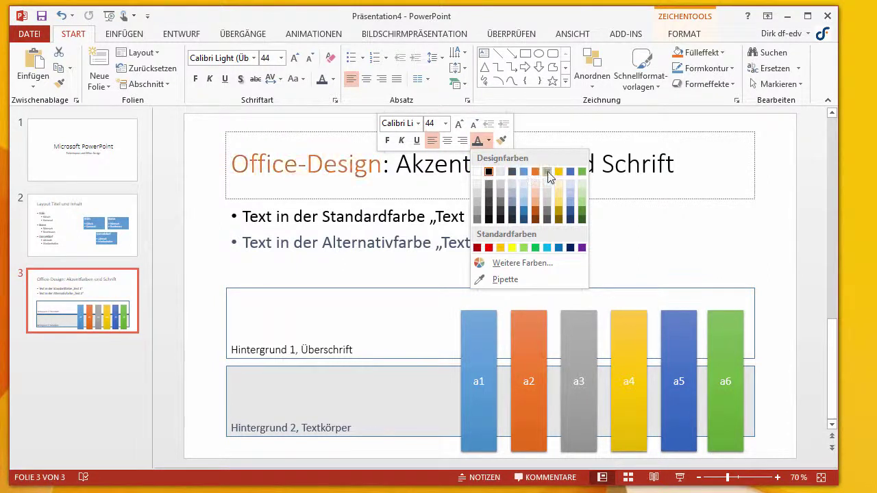
click(301, 272)
click(484, 341)
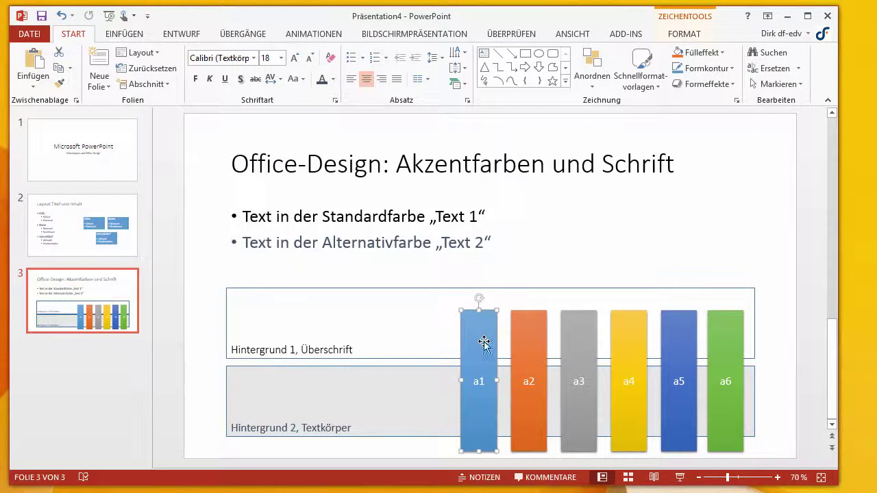
Recolour slide 2's Köln/Bonn/Düsseldorf SmartArt with an Akzent 1 scheme, Köln darkest, then return to slide 3
click(55, 229)
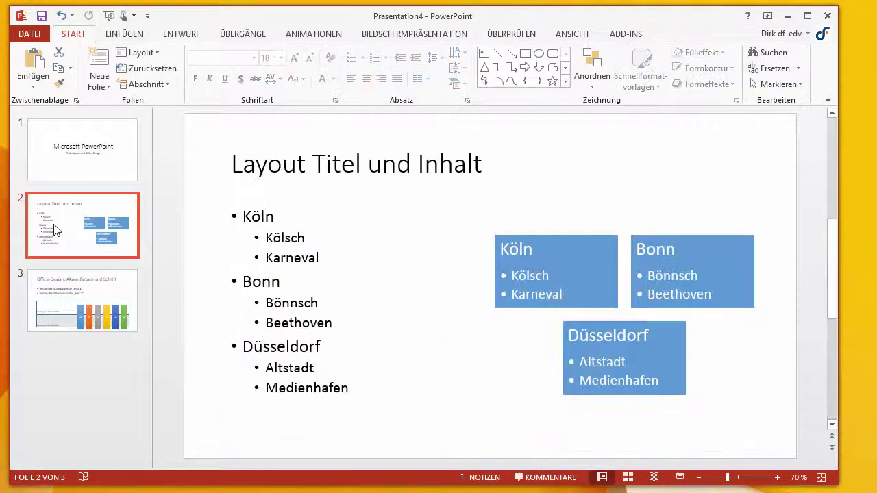
click(611, 249)
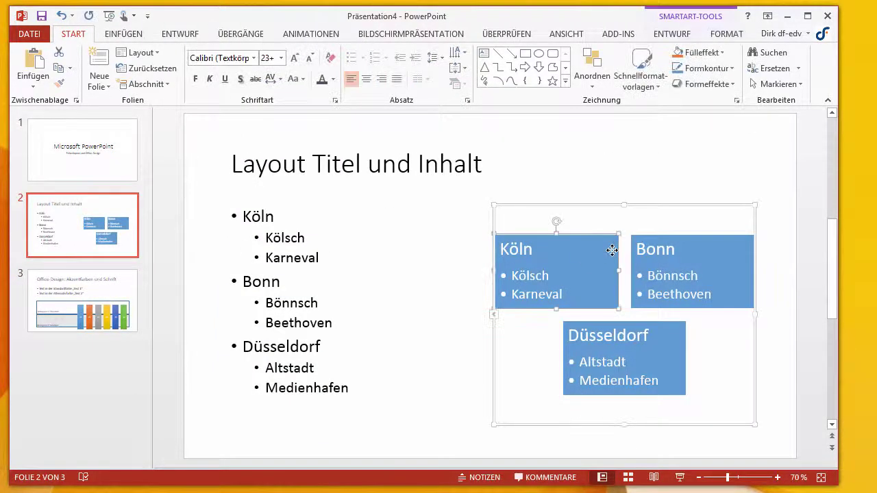
click(672, 34)
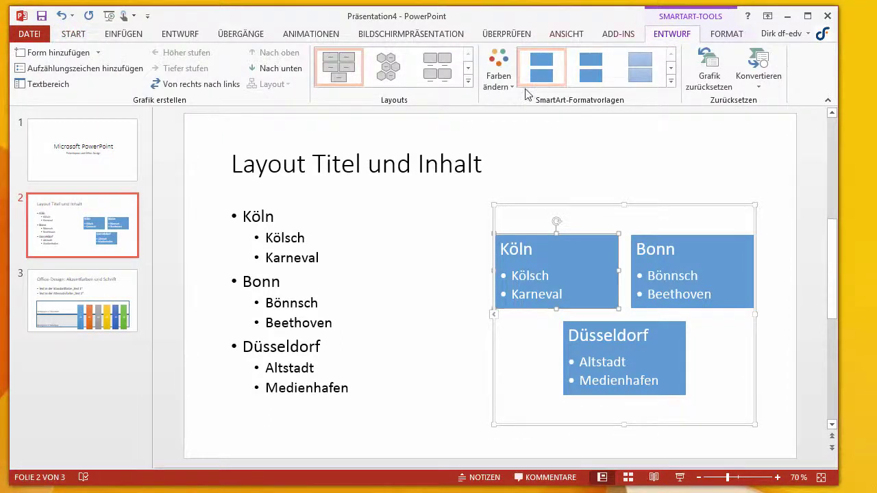
click(493, 88)
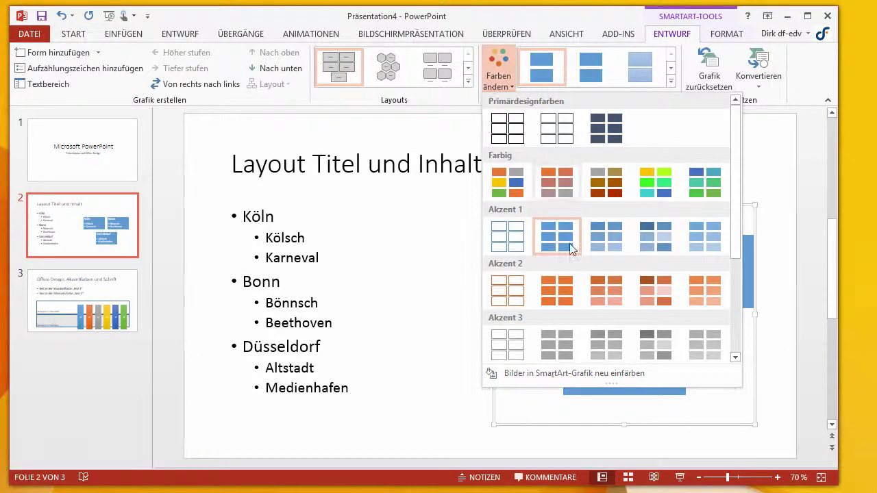
scroll(563, 286, down, 3)
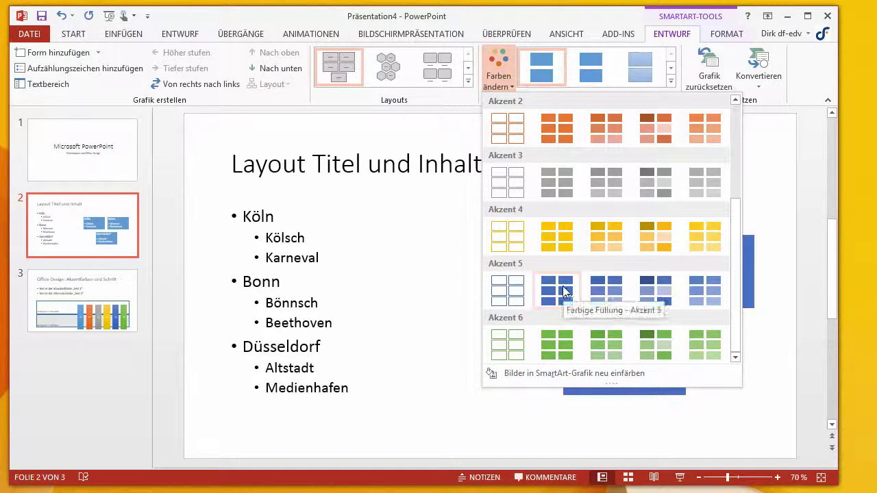
scroll(564, 243, up, 3)
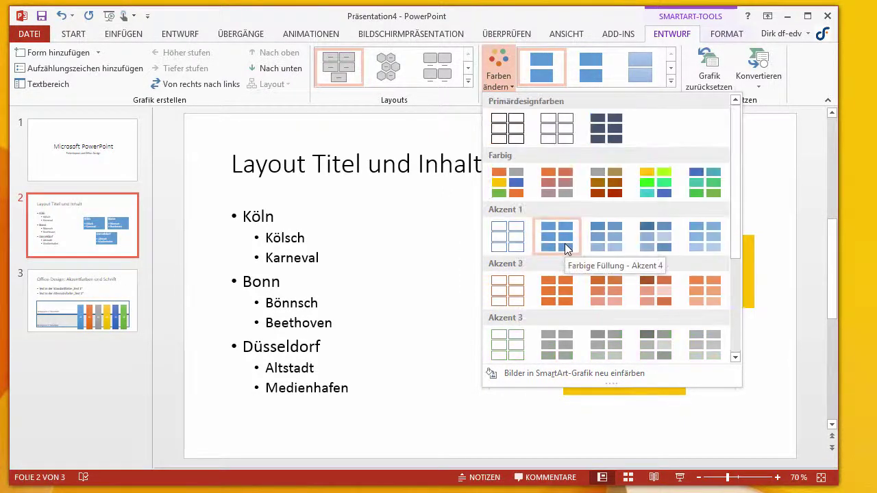
click(655, 239)
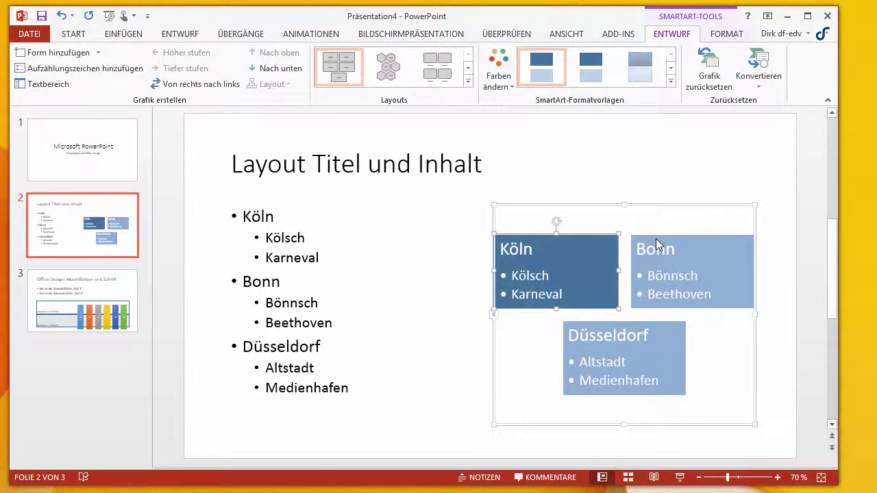
click(88, 313)
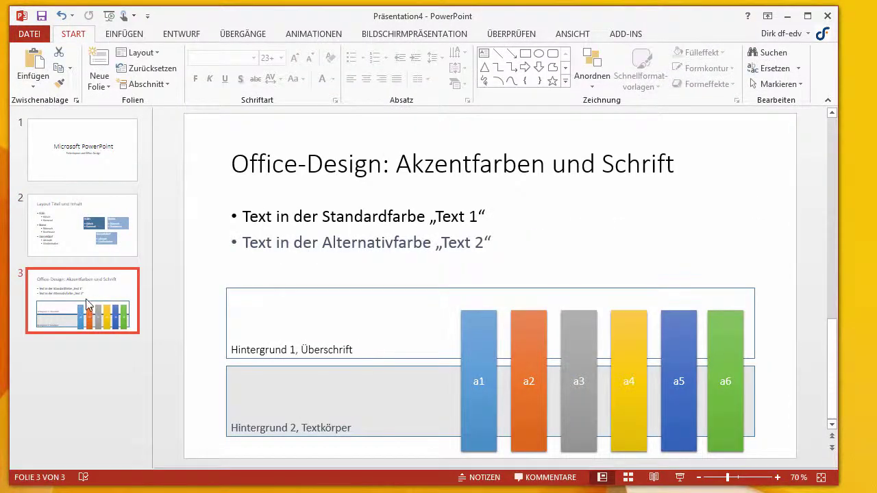
Add a Titel und Inhalt slide with a clustered column chart holding the pasted city and season data
click(102, 85)
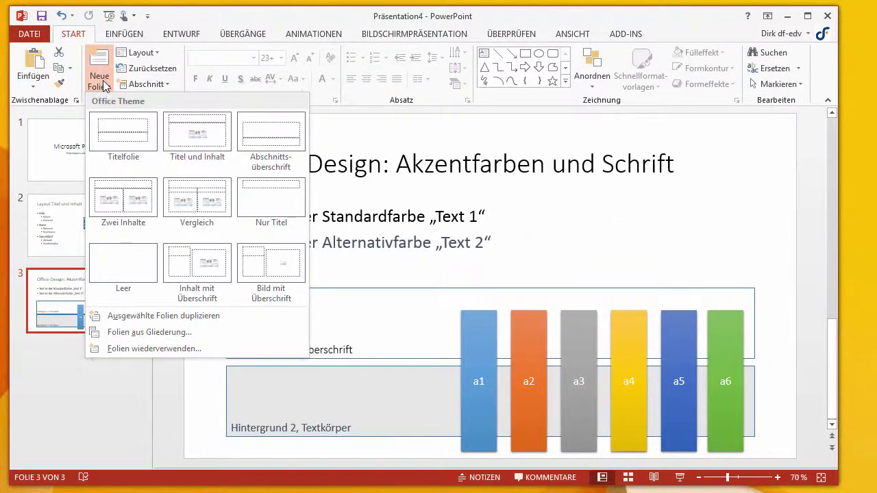
click(206, 133)
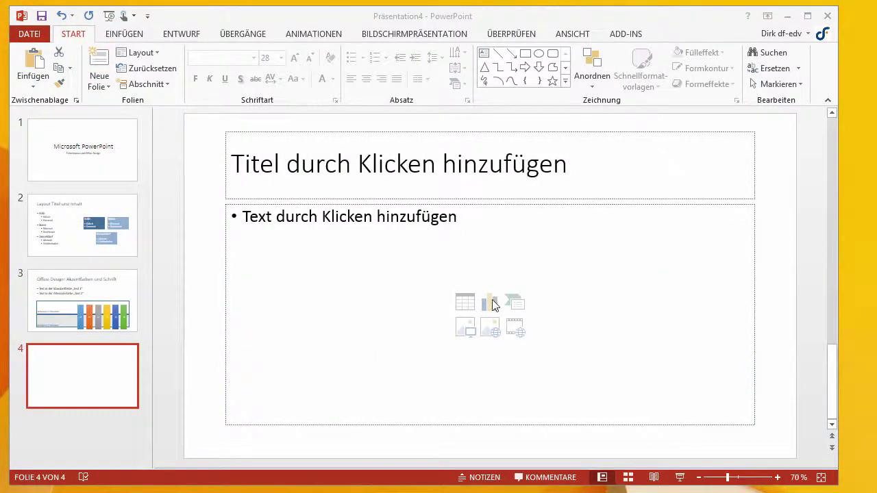
click(492, 300)
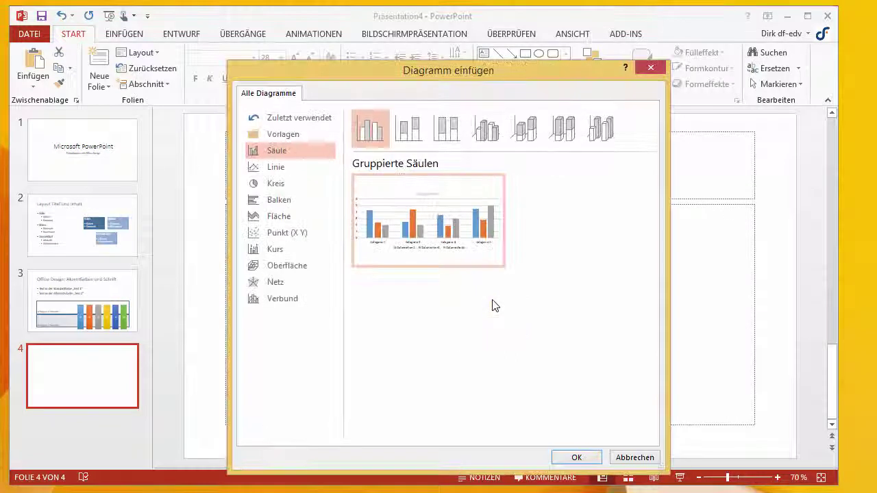
click(576, 457)
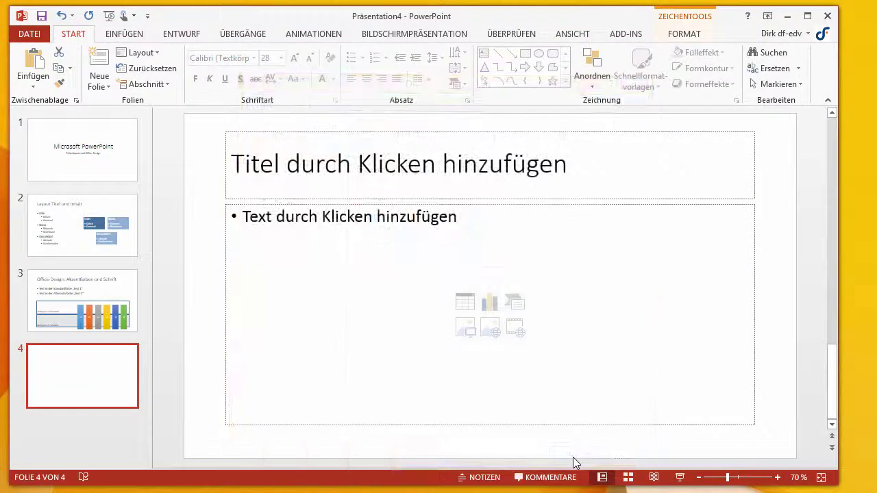
drag(577, 442, 583, 228)
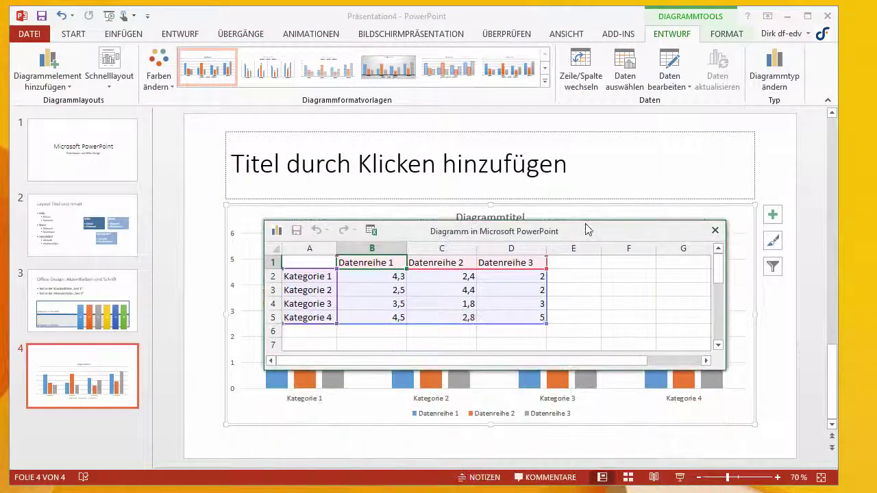
click(317, 261)
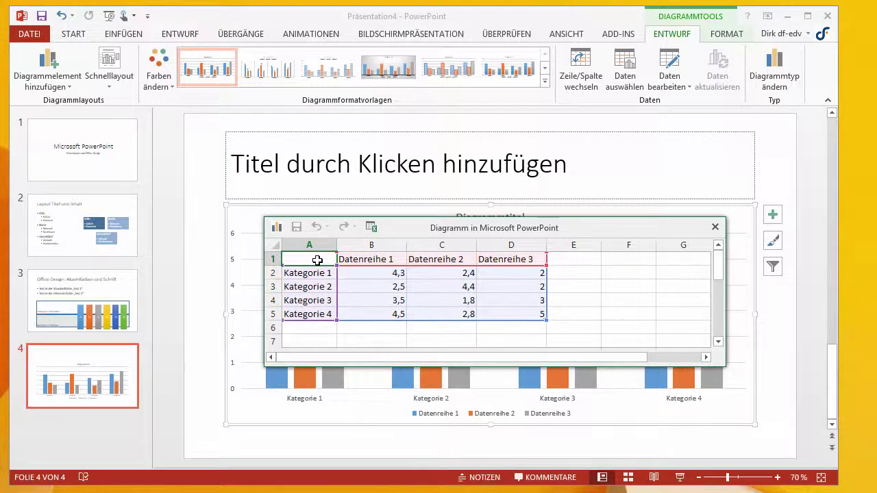
text(Köln	Bonn	Düsseldorf Frühling	4,3	2,4	2 Sommer	2,5	4,4	2 Herbst	3,5	1,8	3 Winter	4,5	2,8	5)
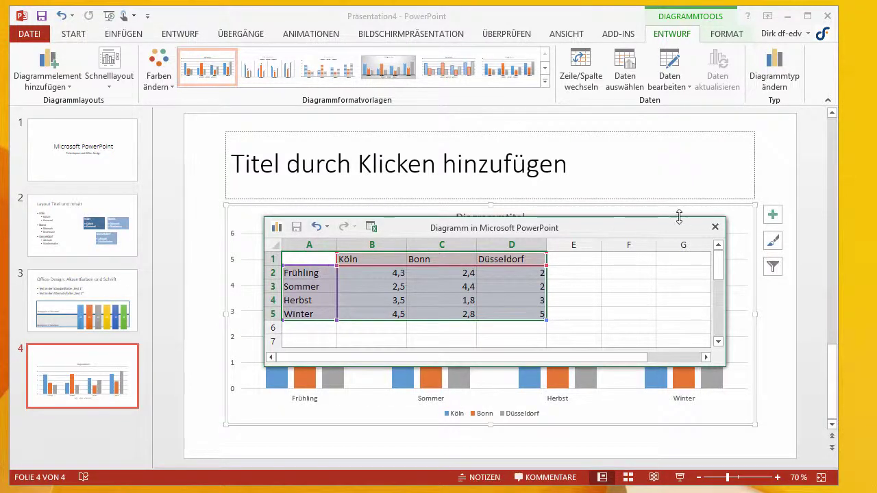
click(715, 227)
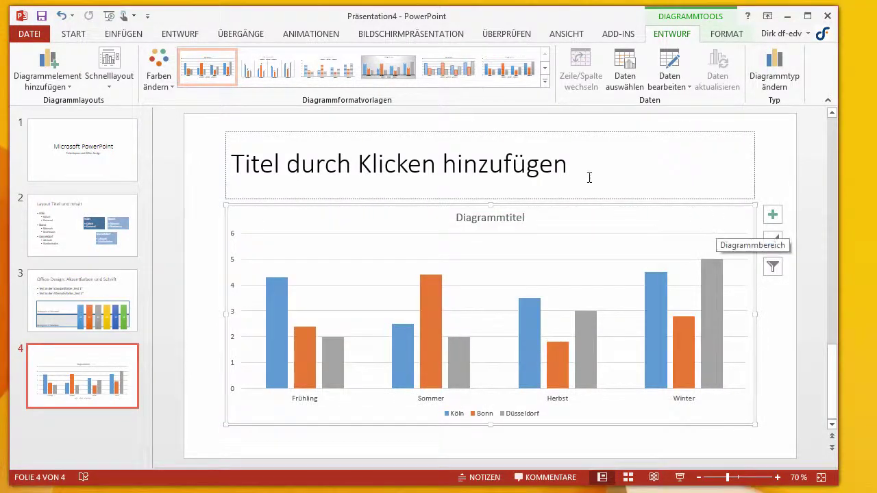
Title the slide 'Besucherzahlen' and the chart 'Sehenswürdigkeiten am Rhein'
click(333, 169)
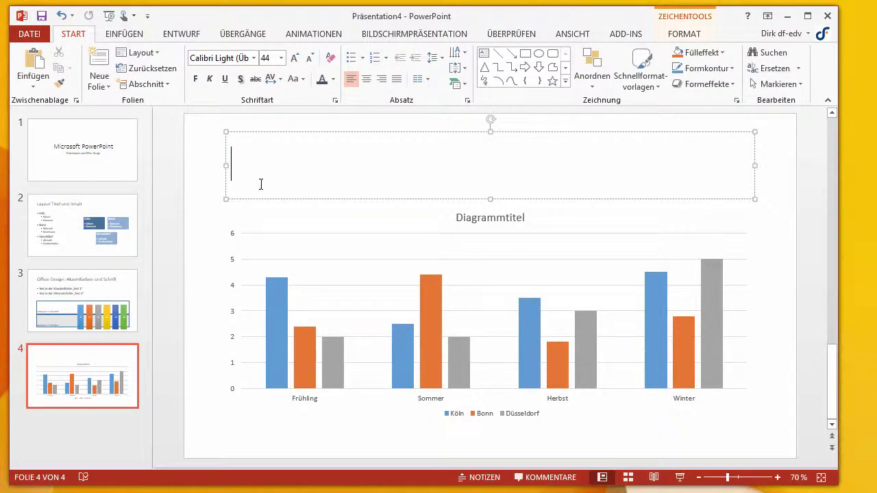
text(Besucherzahlen)
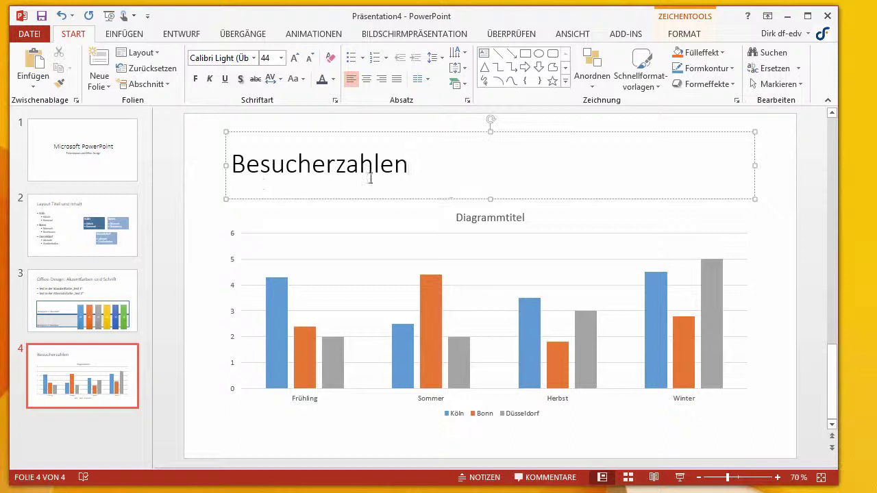
click(480, 218)
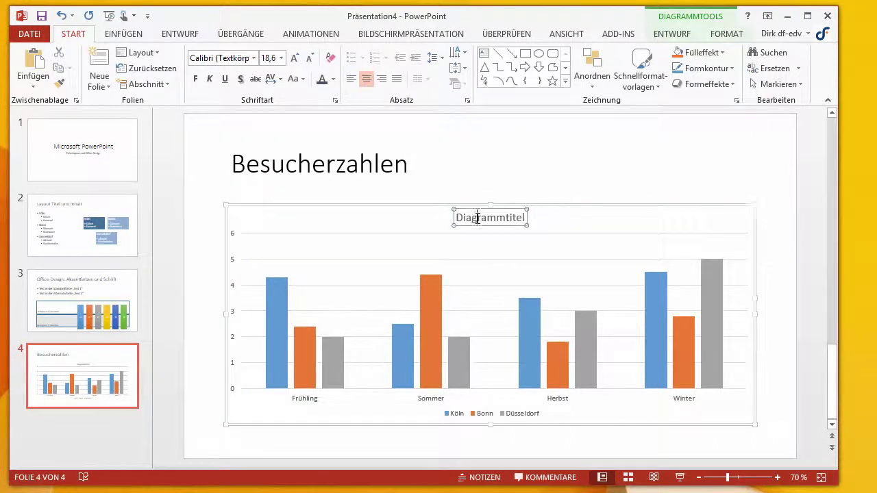
double_click(482, 218)
text(Sehenswürdigkeiten am Rhein)
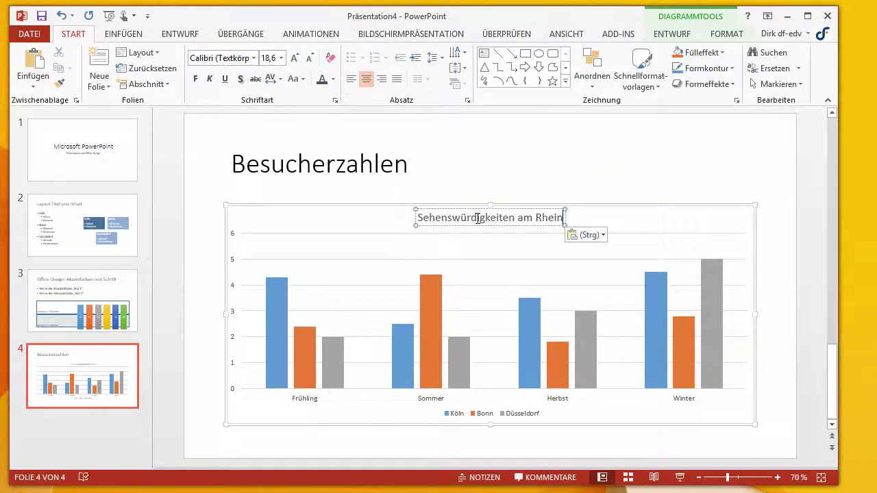
click(505, 195)
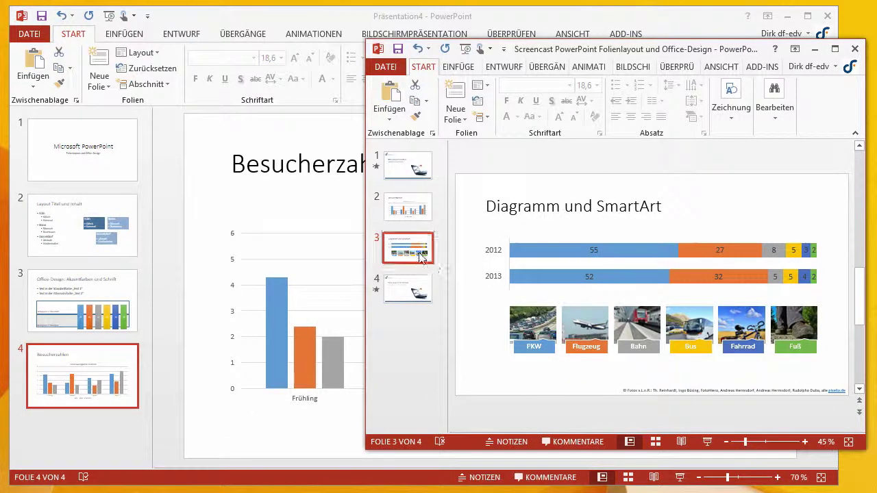
Copy the 'Diagramm und SmartArt' slide from the second presentation in as slide 5, then minimise that window
drag(421, 257, 114, 420)
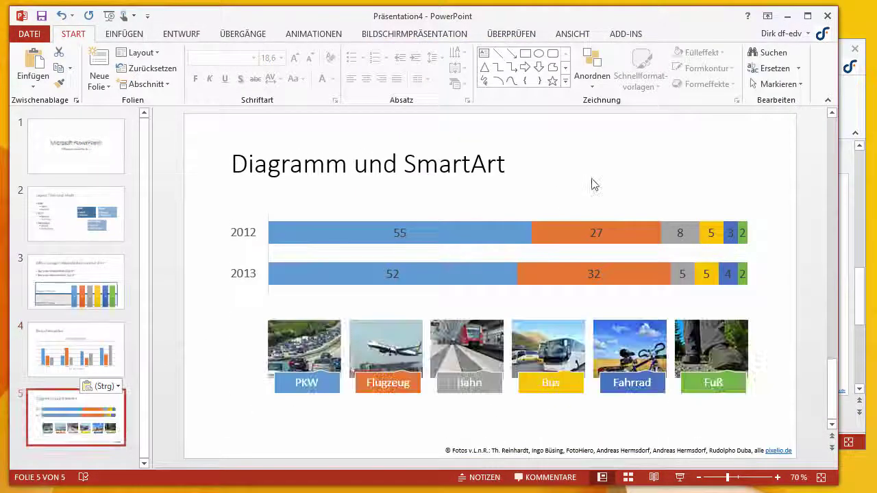
click(850, 111)
click(800, 38)
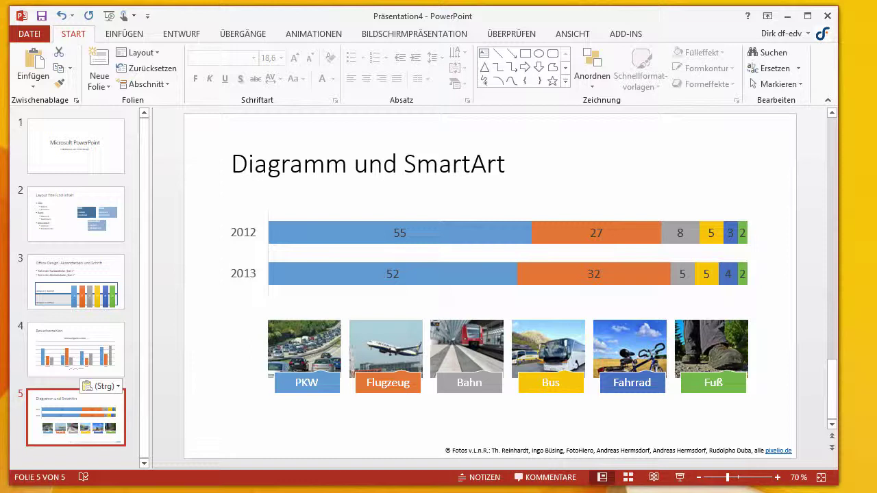
click(79, 265)
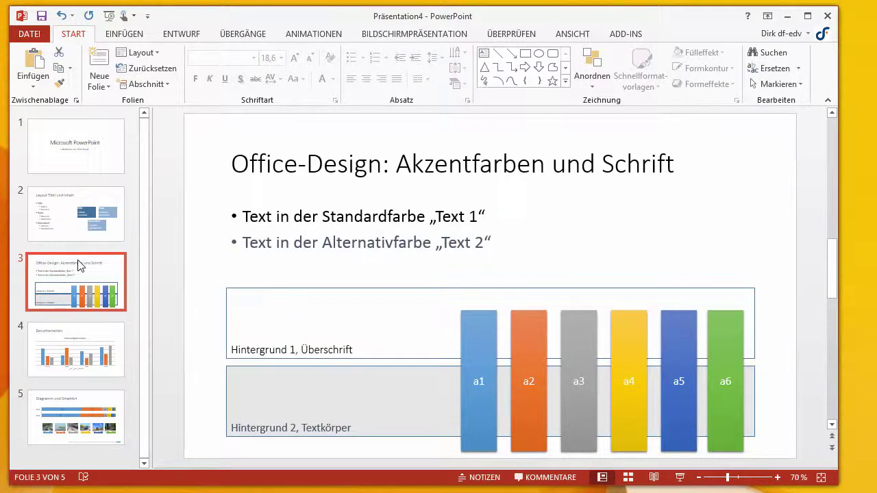
Apply the Rotviolett colour scheme from the Design variants
click(192, 35)
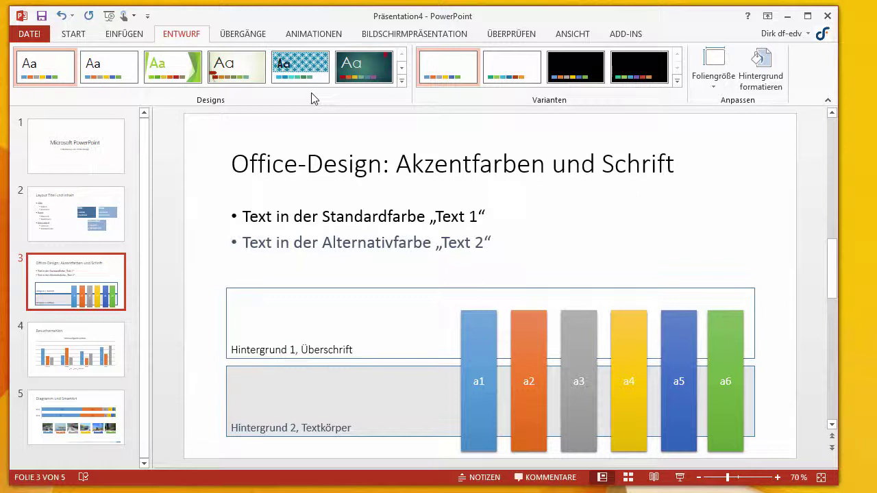
click(677, 82)
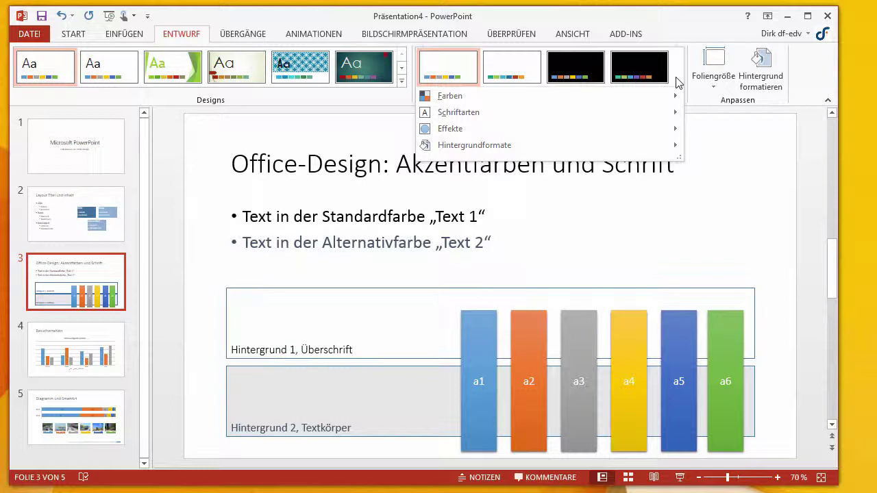
mouse_move(675, 98)
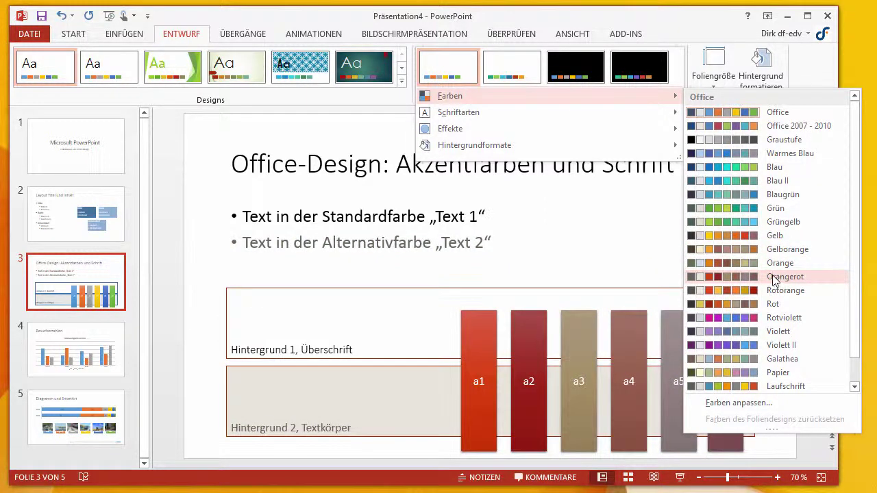
click(777, 319)
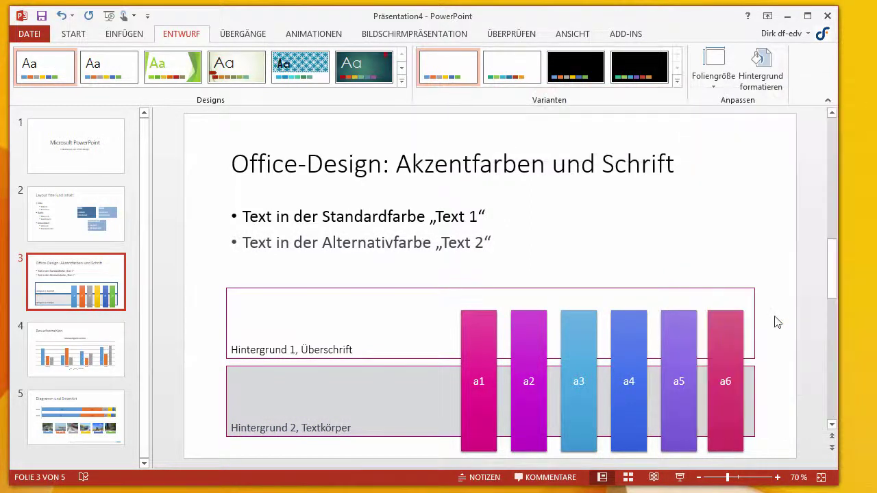
Page through slides 5, 4, 3 and 2 to review the recoloured deck, ending on slide 3
click(96, 430)
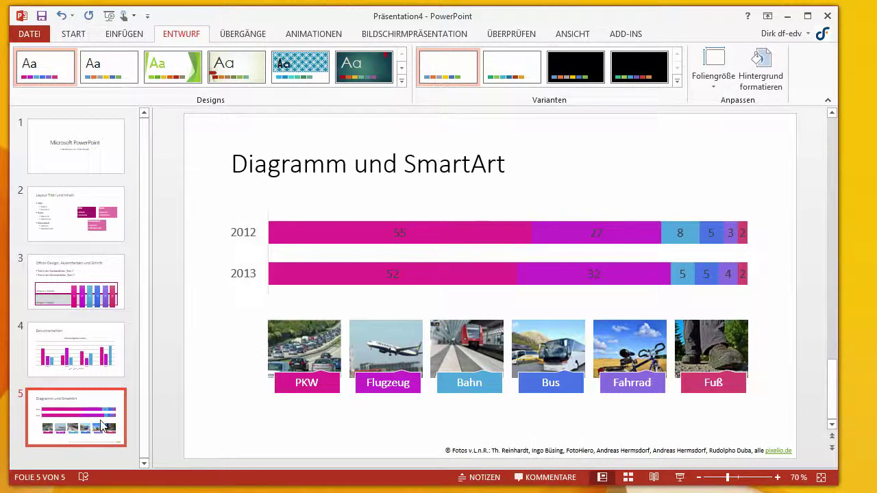
click(103, 361)
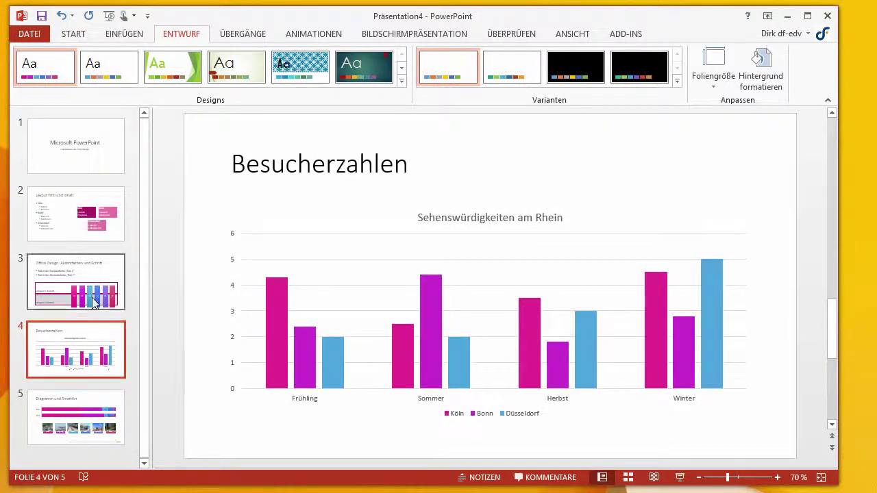
click(95, 303)
click(97, 230)
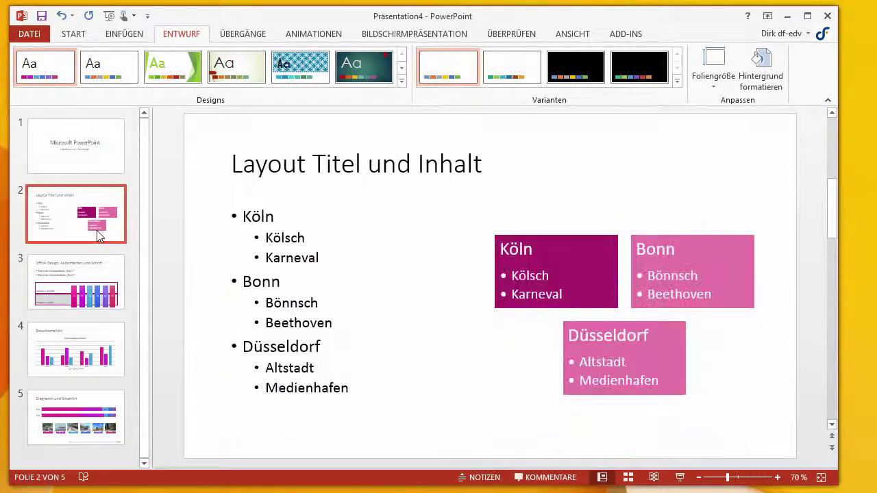
click(110, 291)
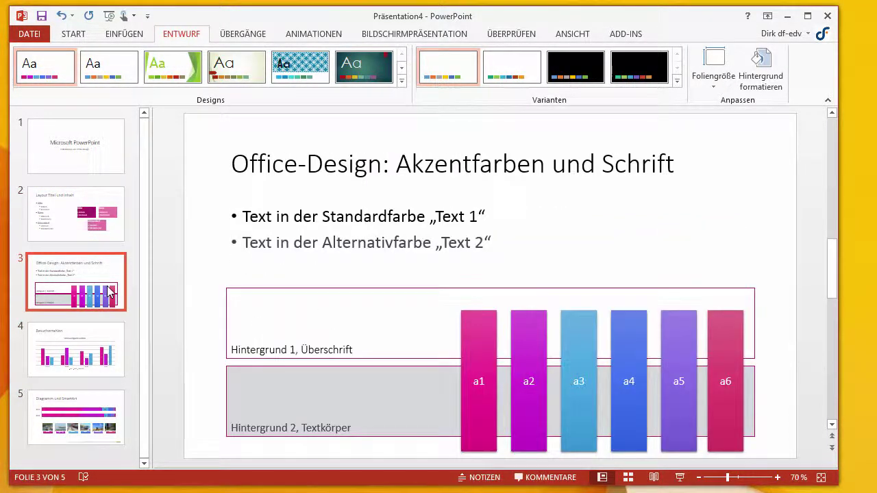
Switch the theme fonts to the Arial Black-Arial pairing
click(677, 81)
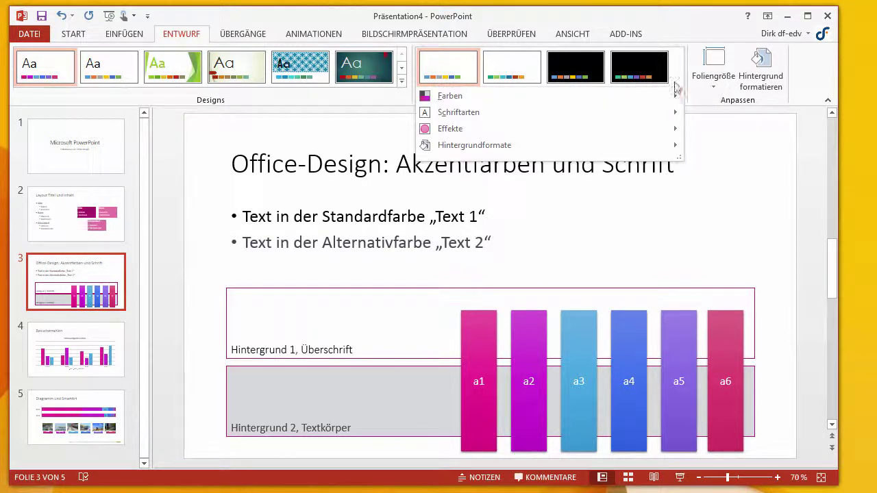
mouse_move(586, 120)
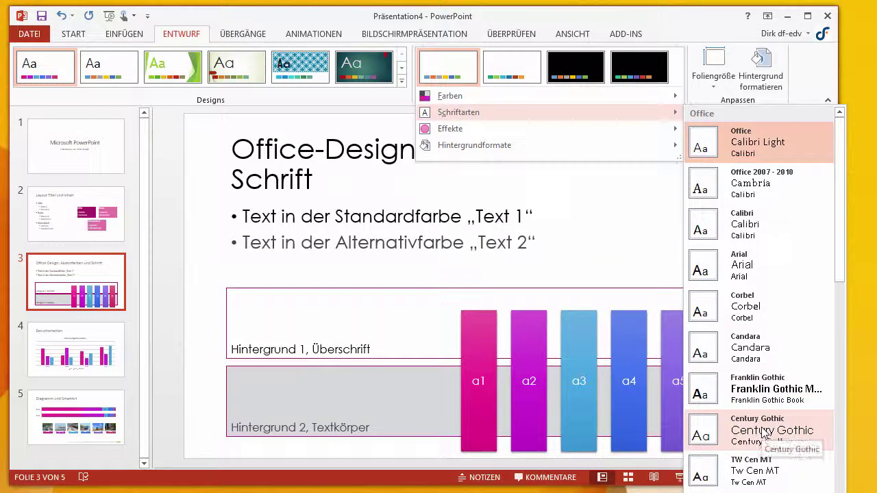
drag(842, 273, 836, 471)
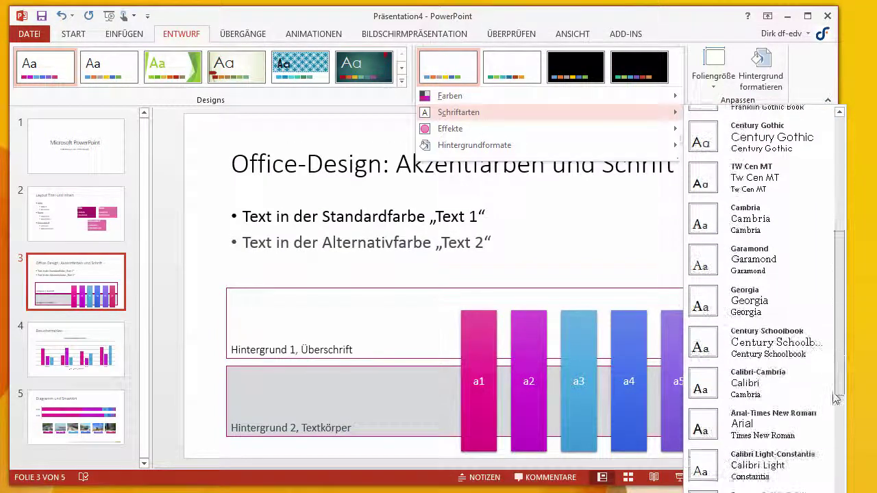
scroll(761, 394, down, 3)
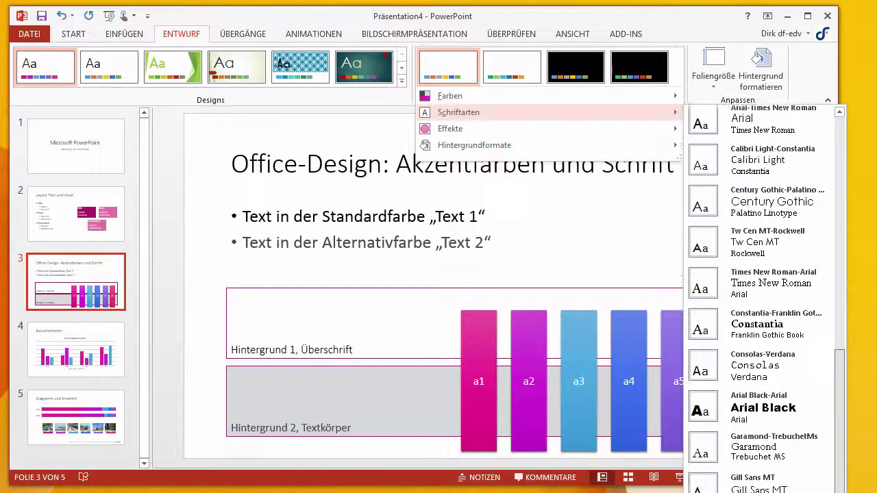
click(760, 395)
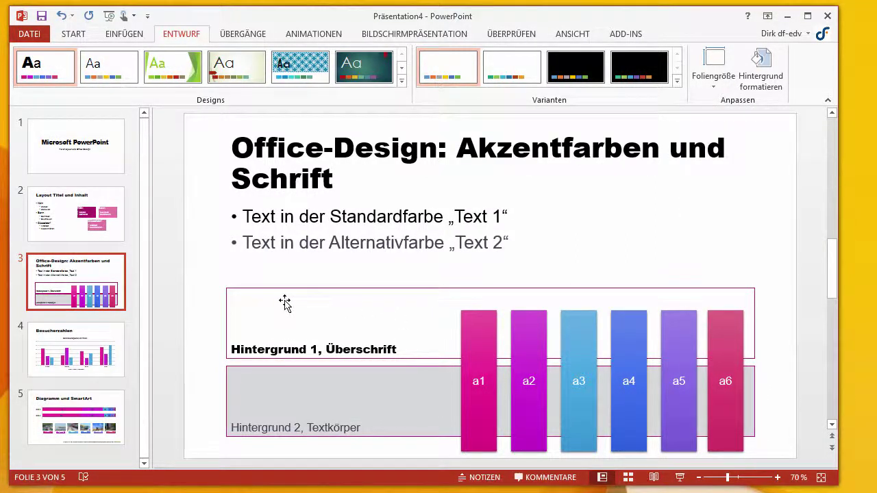
Check the new fonts on every slide, from the title slide to slide 4, ending on slide 3
click(76, 342)
click(67, 274)
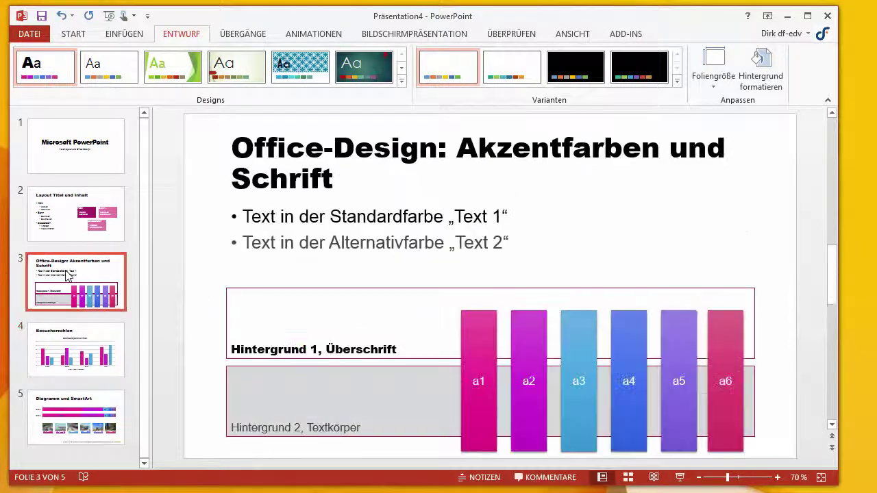
click(69, 228)
click(67, 159)
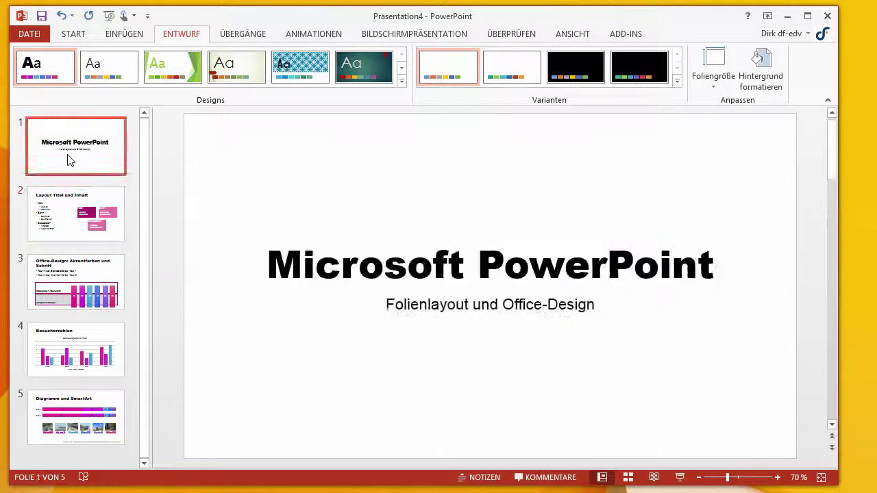
click(96, 288)
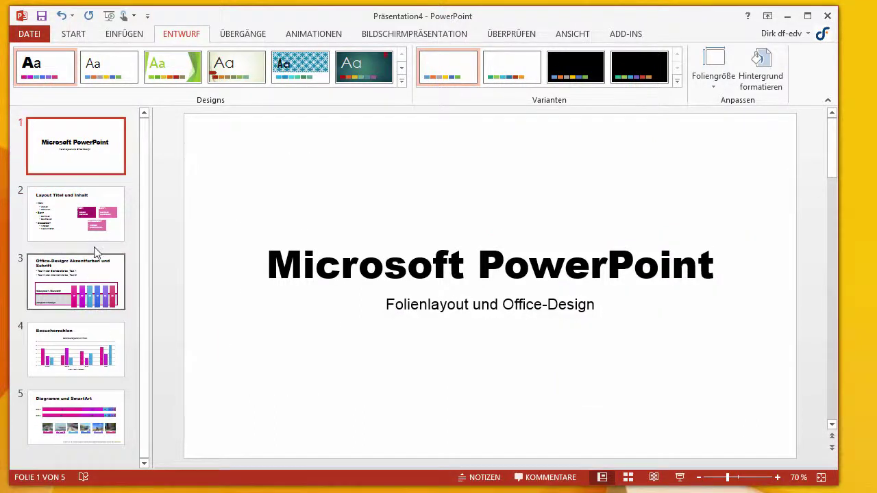
click(96, 228)
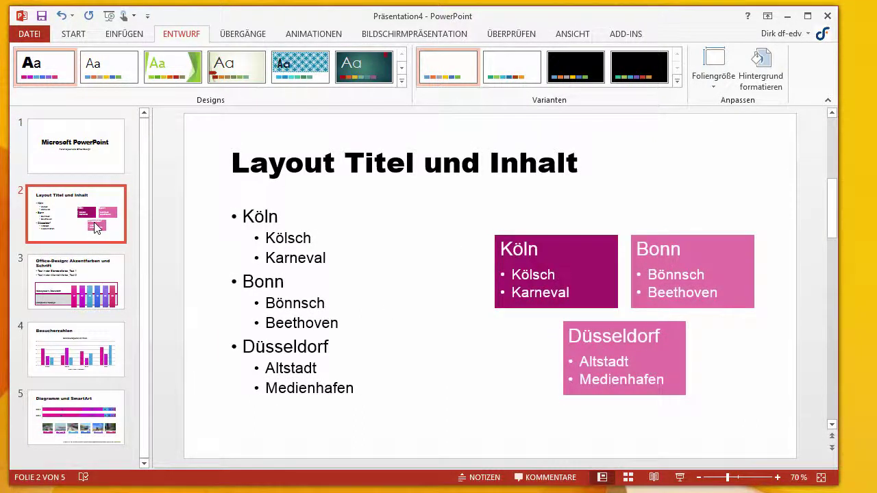
click(96, 350)
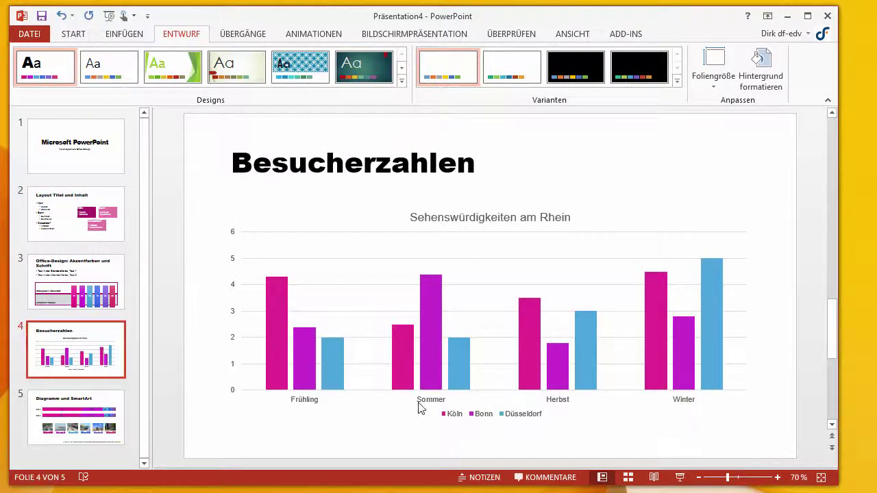
click(104, 291)
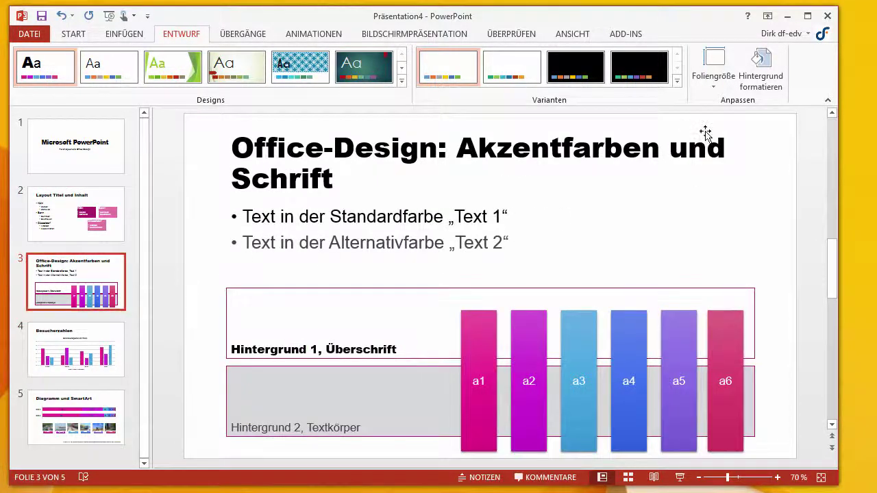
click(677, 81)
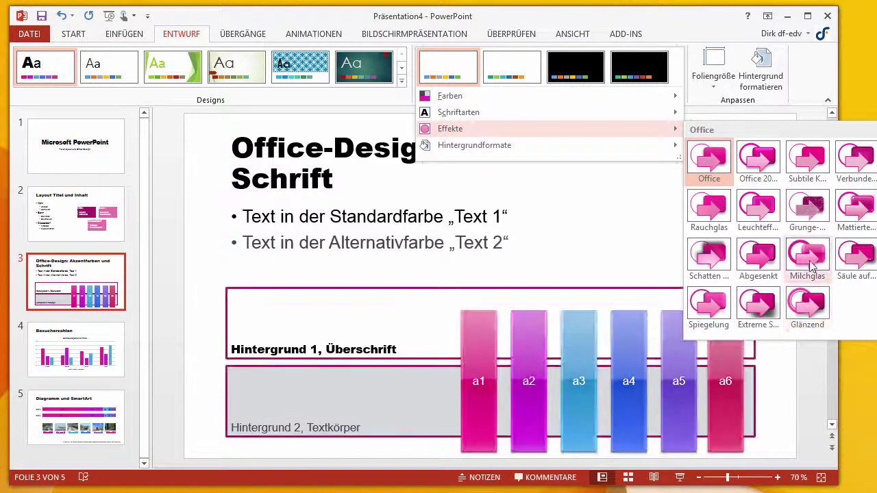
Apply the Spiegelung theme effect so slide 3's bars show reflections
click(708, 305)
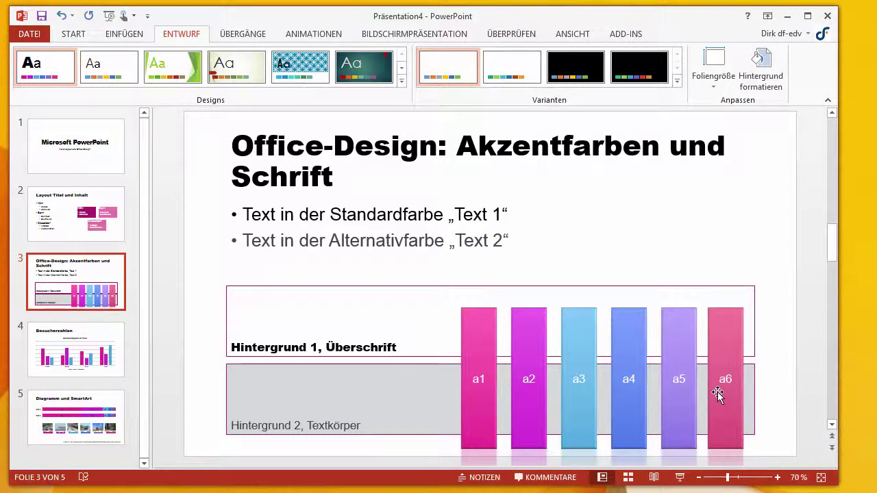
click(677, 81)
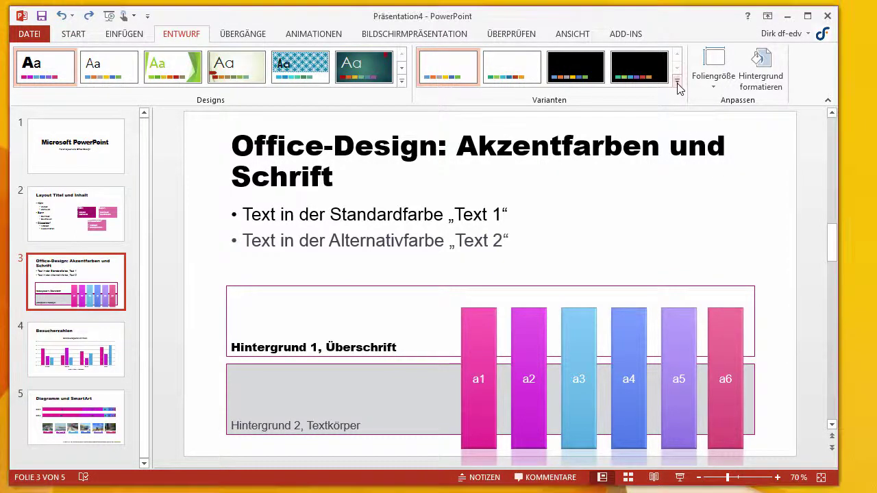
Try a light gradient background style, then give all slides a dark grey gradient background
click(677, 84)
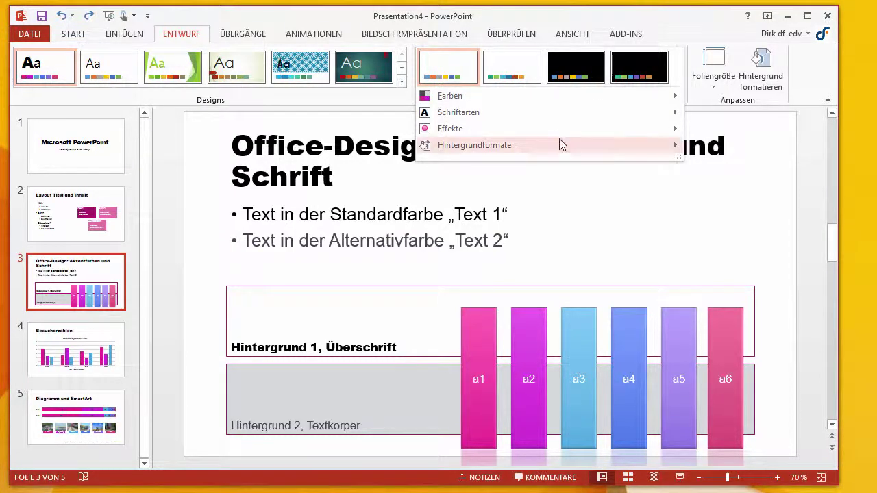
mouse_move(560, 143)
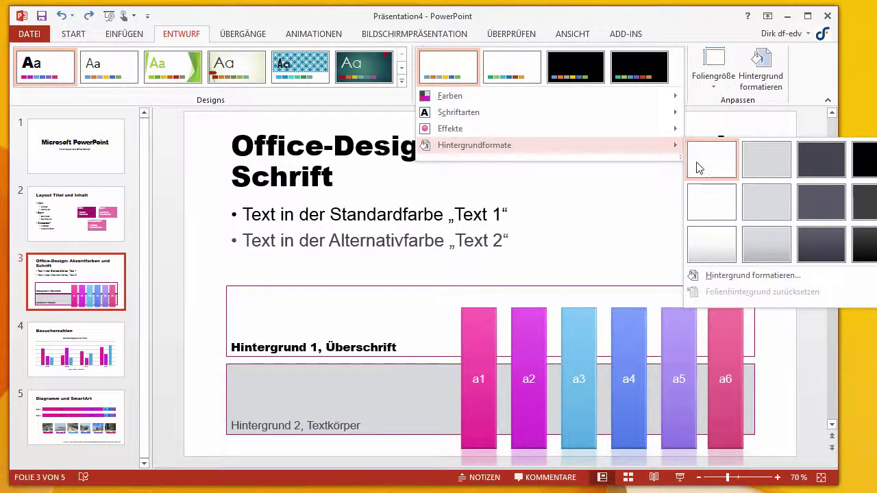
click(708, 250)
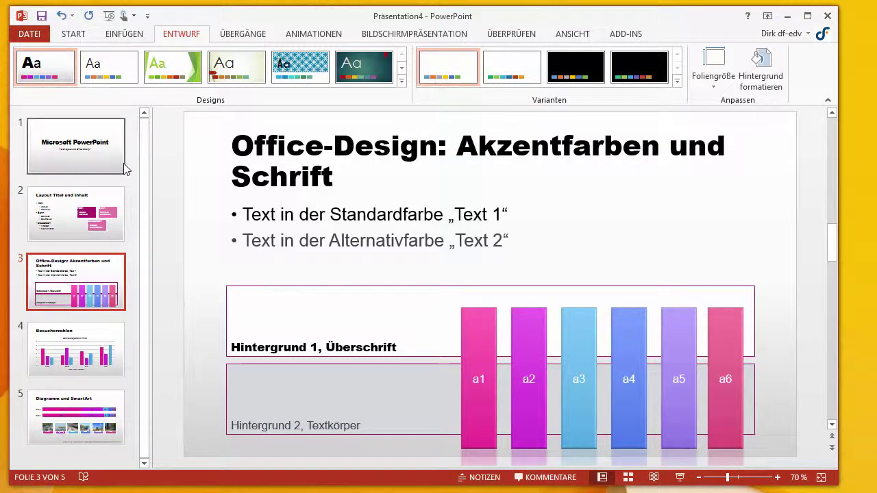
click(677, 81)
mouse_move(648, 146)
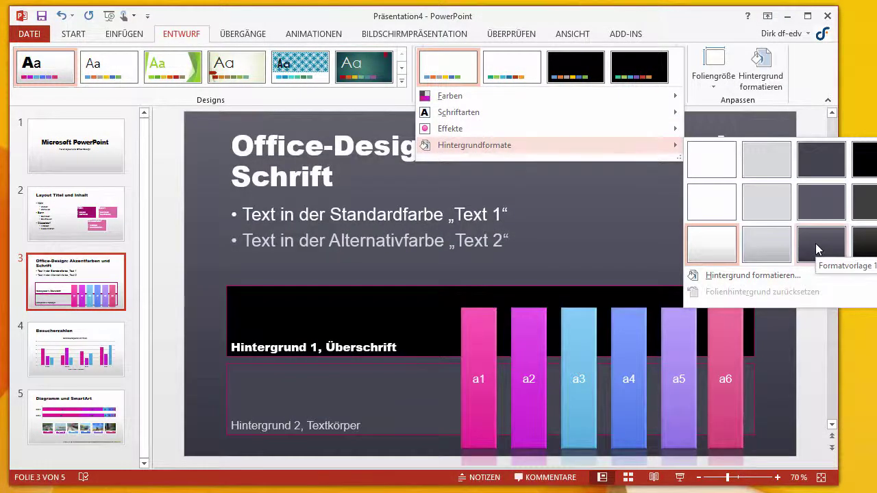
click(816, 244)
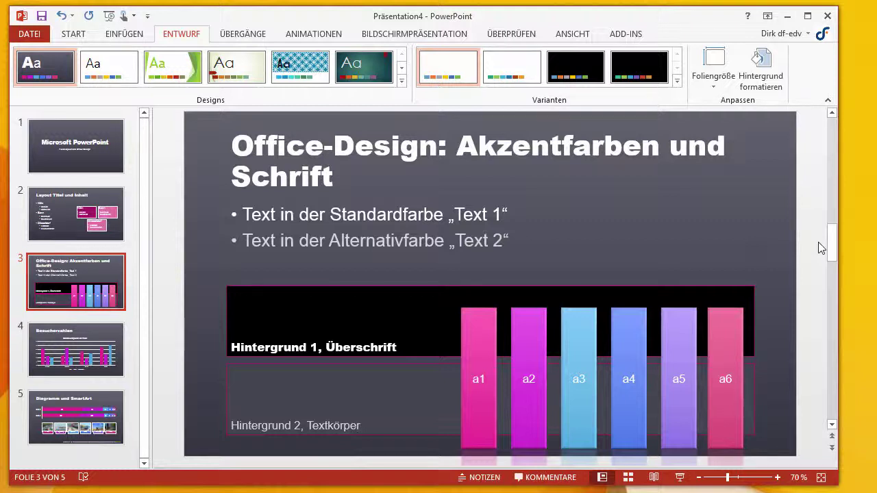
key(ctrl+z)
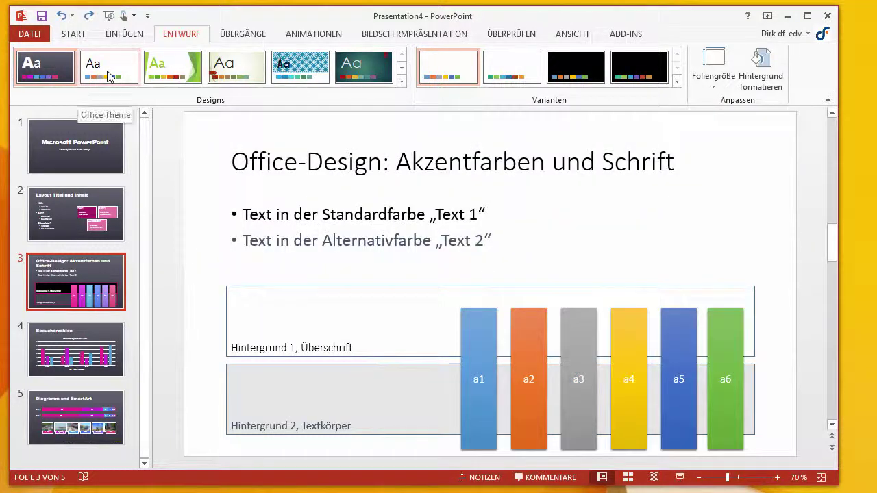
Reset to the Office Theme, then apply the fourth design with pale green backgrounds and red title banner
click(107, 75)
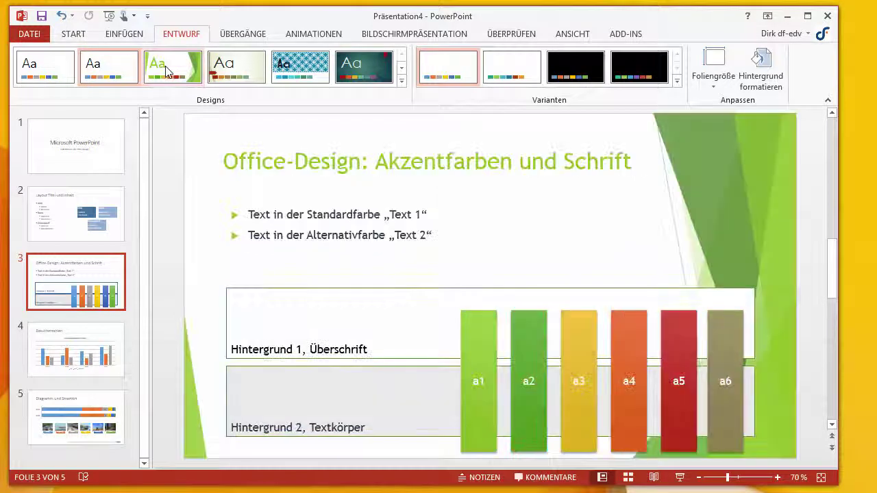
click(224, 73)
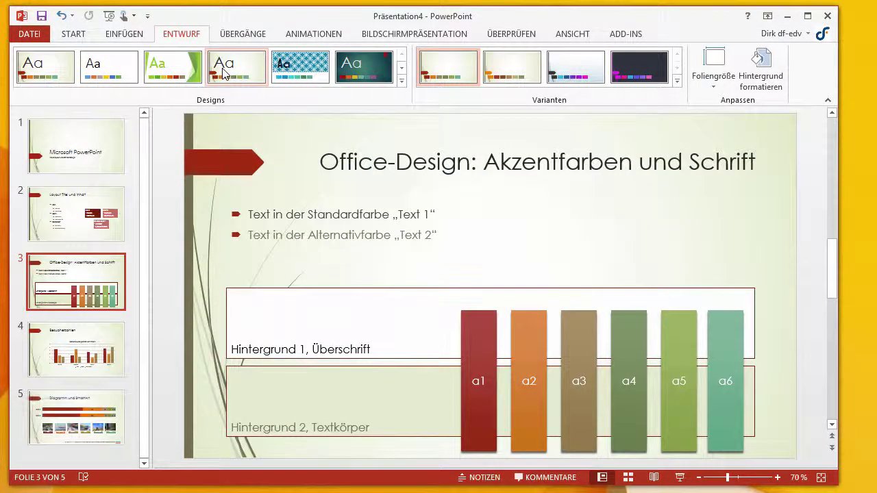